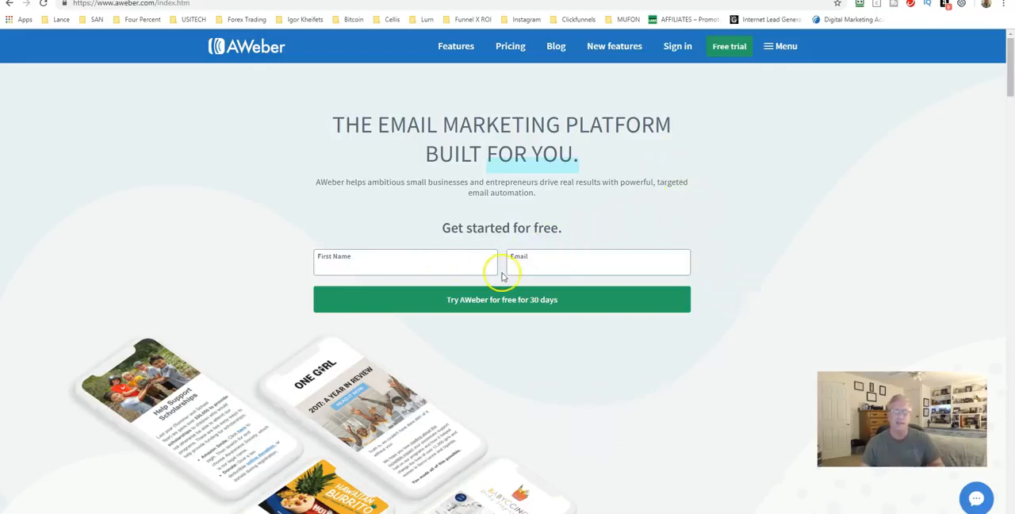
Step: Sign in to the AWeber account using the saved login ID and password
{"action": "left_click", "coordinate": [684, 51]}
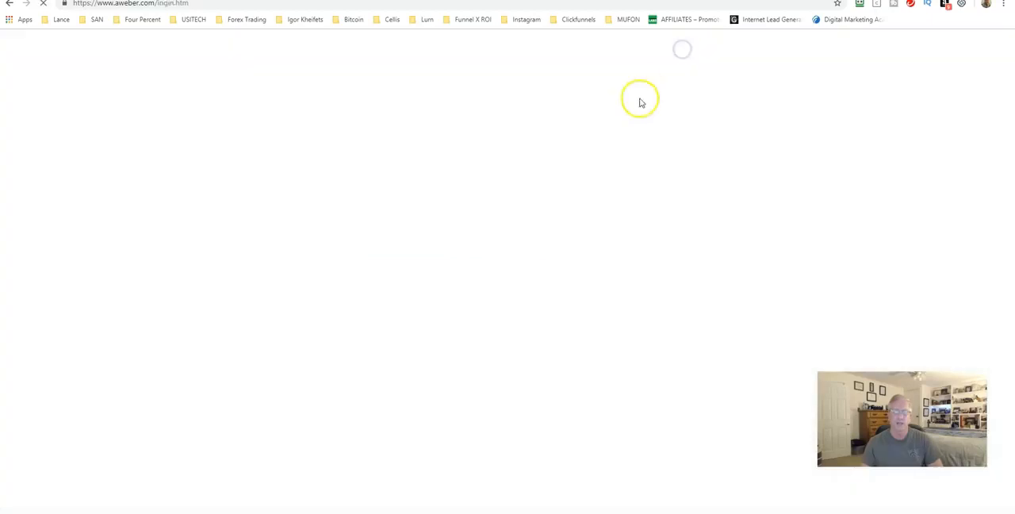
{"action": "left_click", "coordinate": [858, 4]}
{"action": "left_click", "coordinate": [718, 124]}
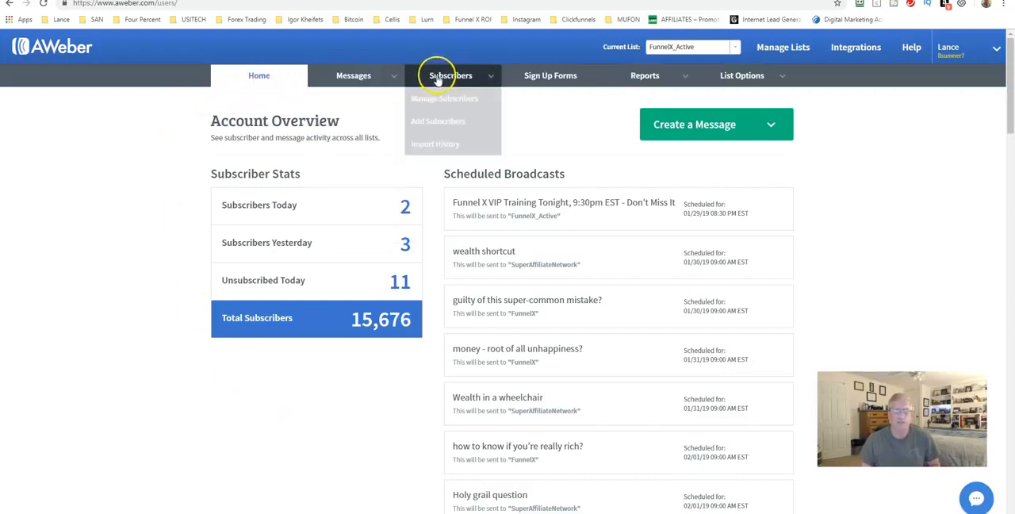
Step: Examine the account overview, including the scheduled broadcasts, recently sent broadcasts and subscriber statistics for each list
{"action": "mouse_move", "coordinate": [641, 78]}
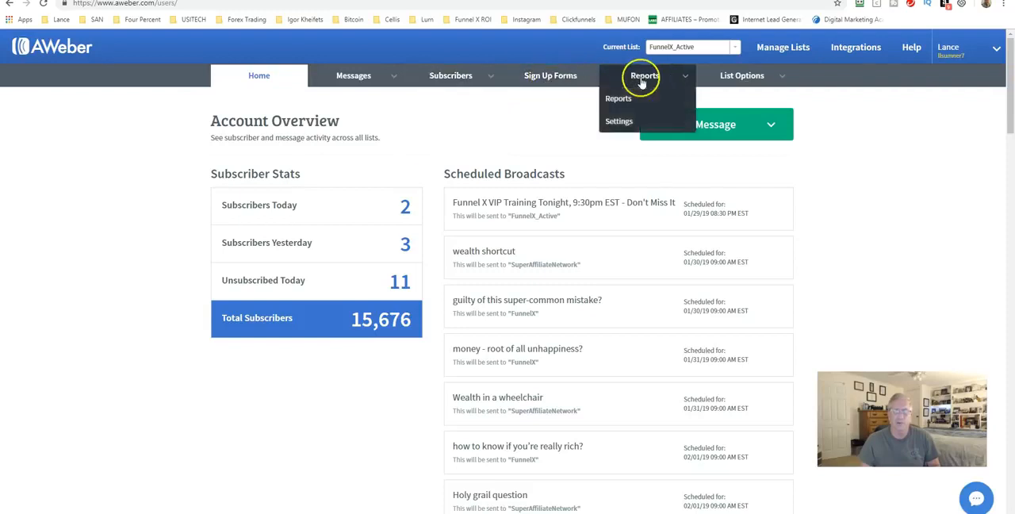
{"action": "mouse_move", "coordinate": [740, 80]}
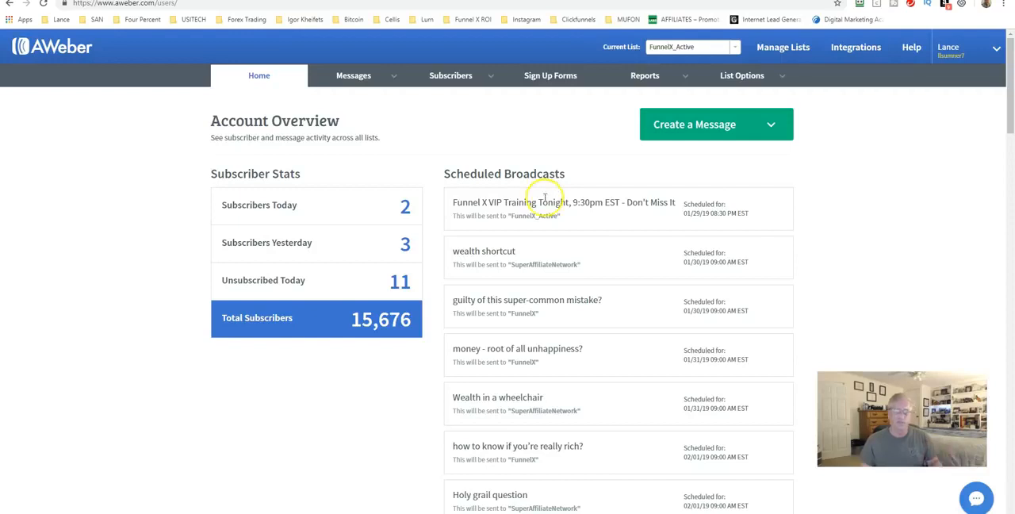
{"action": "scroll", "coordinate": [543, 182], "scroll_direction": "down", "scroll_amount": 11}
{"action": "scroll", "coordinate": [456, 229], "scroll_direction": "down", "scroll_amount": 7}
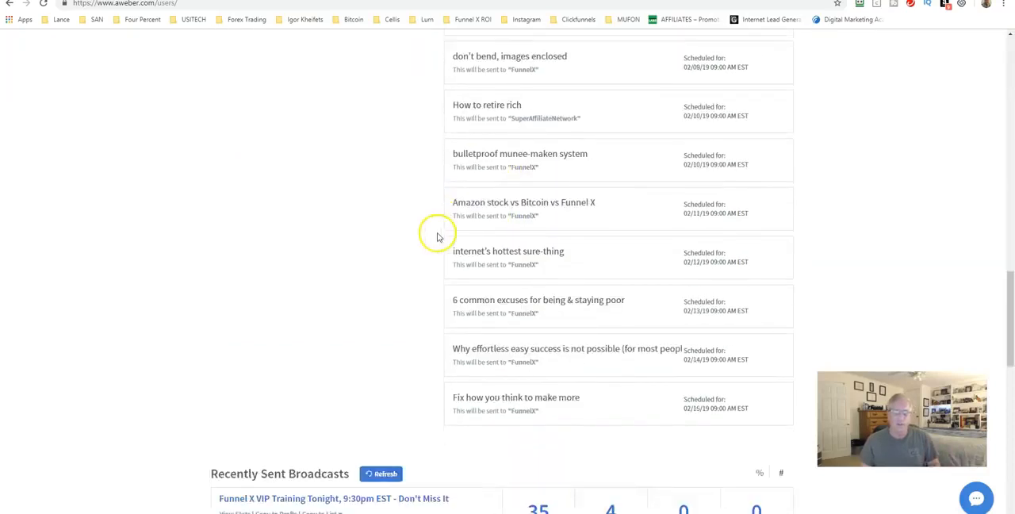
{"action": "scroll", "coordinate": [432, 237], "scroll_direction": "down", "scroll_amount": 2}
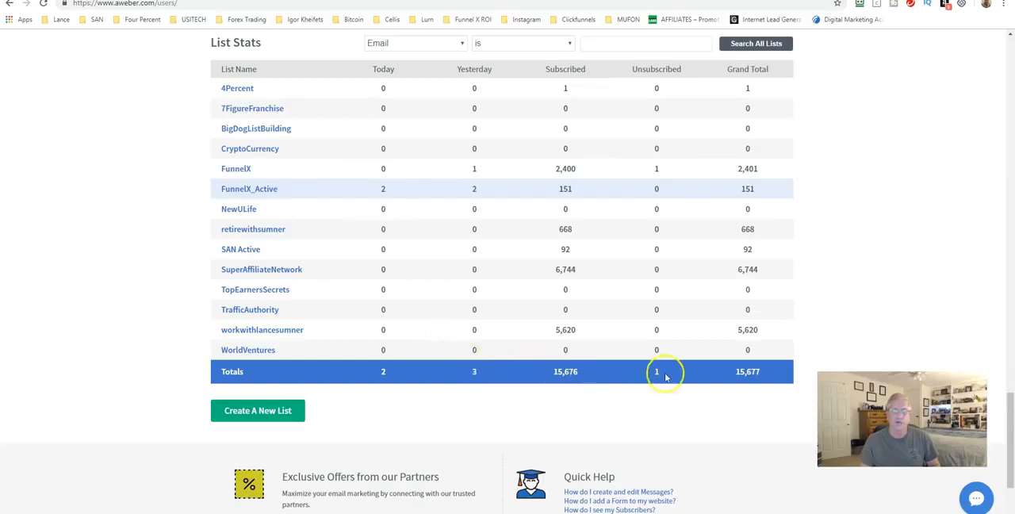
{"action": "scroll", "coordinate": [638, 371], "scroll_direction": "up", "scroll_amount": 5}
{"action": "scroll", "coordinate": [529, 342], "scroll_direction": "up", "scroll_amount": 9}
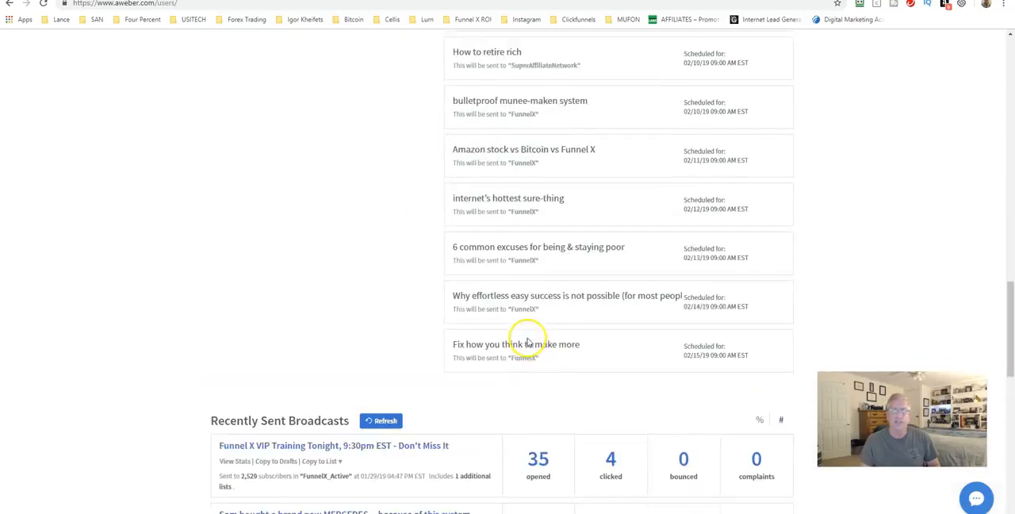
{"action": "scroll", "coordinate": [392, 300], "scroll_direction": "up", "scroll_amount": 4}
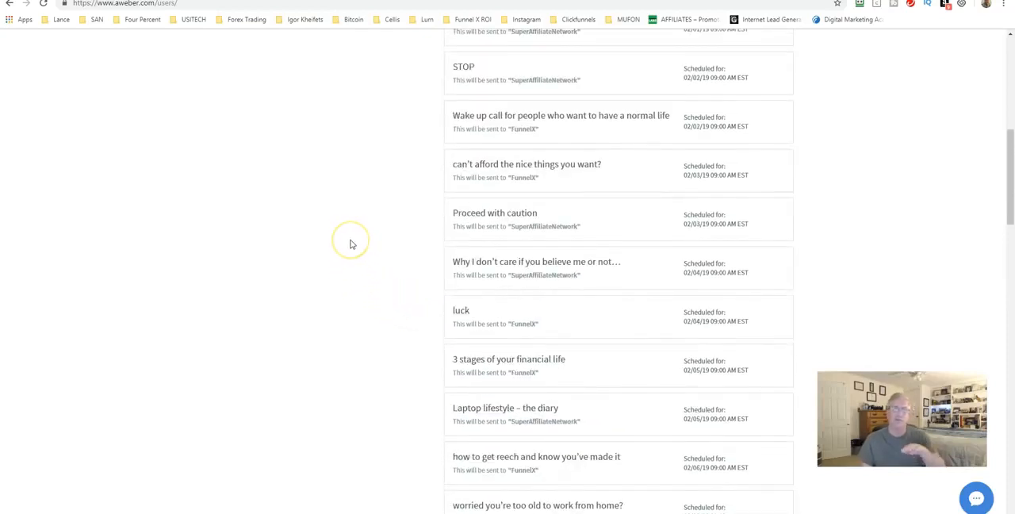
{"action": "left_click", "coordinate": [340, 242]}
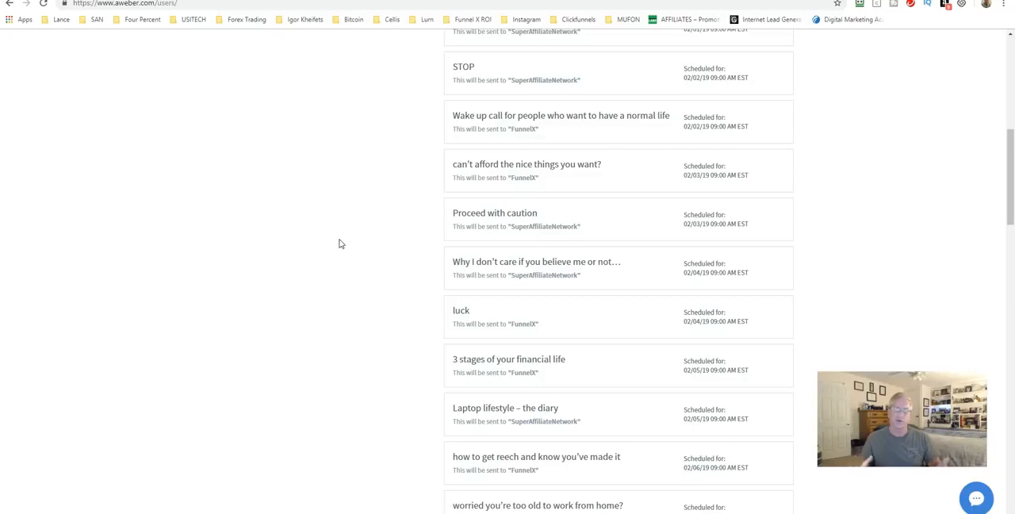
{"action": "scroll", "coordinate": [339, 243], "scroll_direction": "up", "scroll_amount": 6}
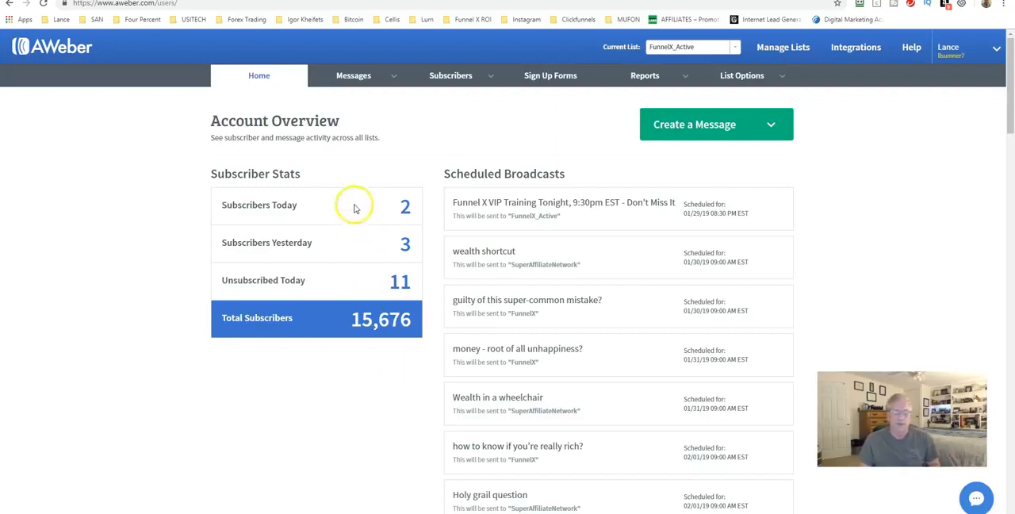
Step: Switch the current list to SuperAffiliateNetwork and open its subscriber management page
{"action": "mouse_move", "coordinate": [456, 85]}
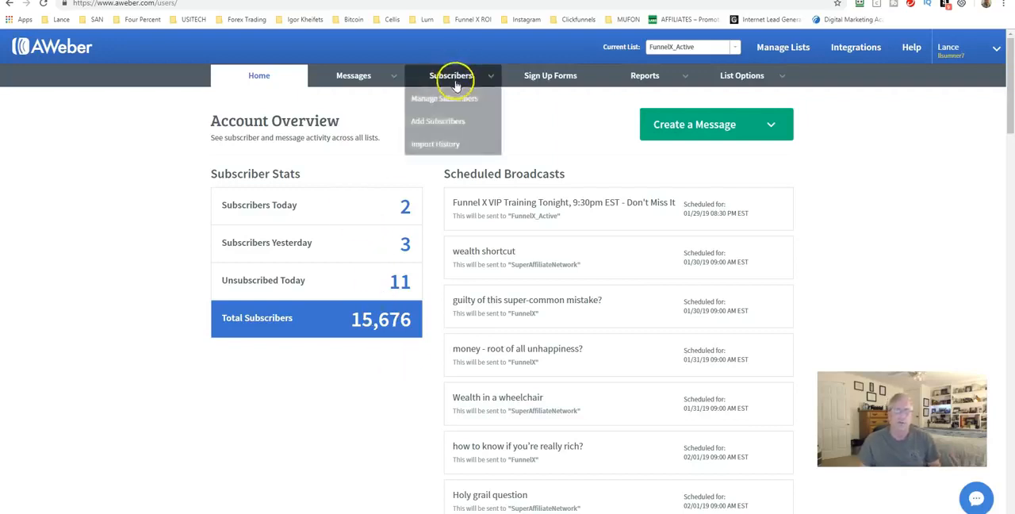
{"action": "left_click", "coordinate": [672, 48]}
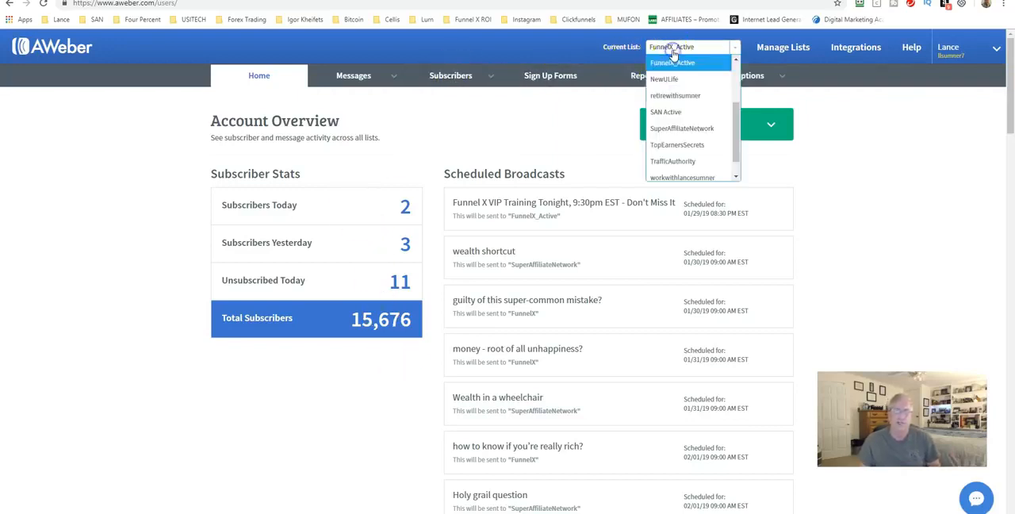
{"action": "left_click", "coordinate": [665, 130]}
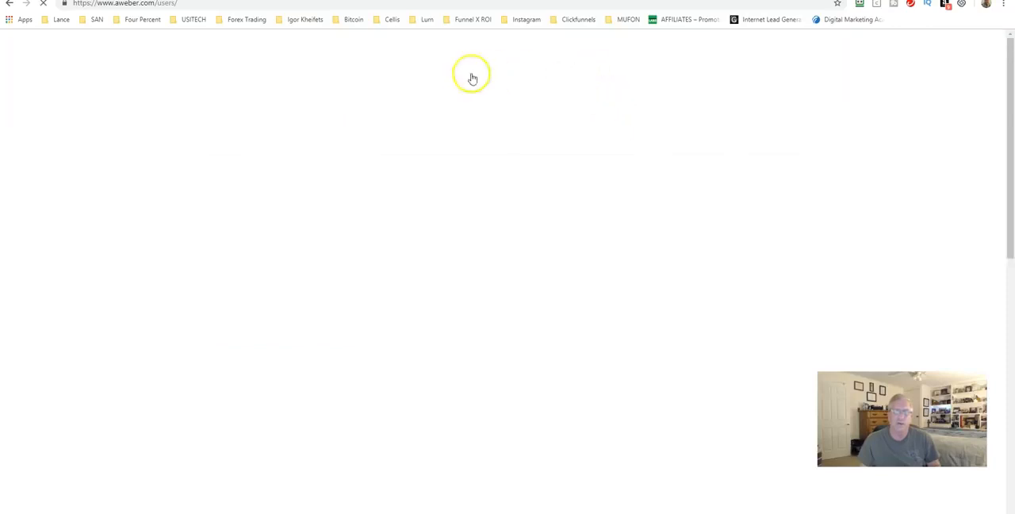
{"action": "mouse_move", "coordinate": [437, 83]}
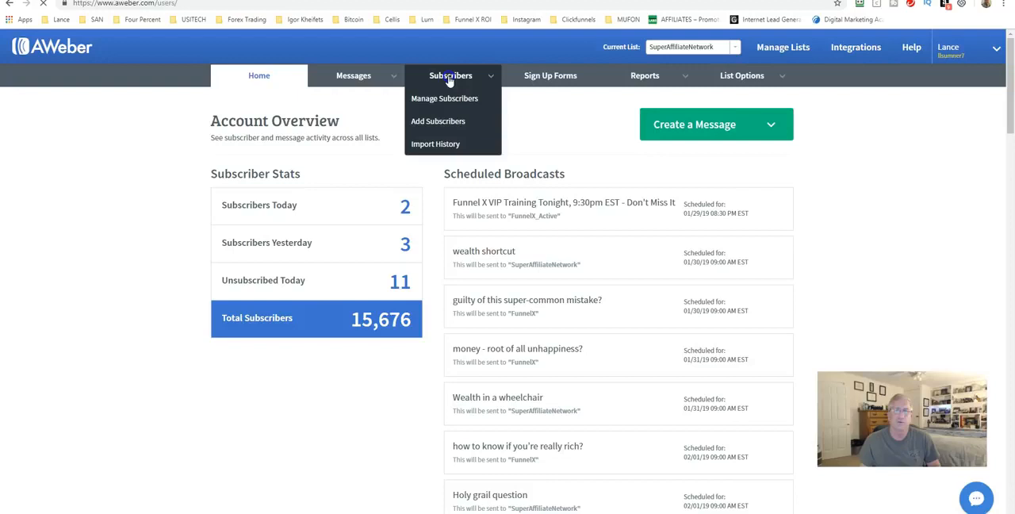
{"action": "left_click", "coordinate": [450, 79]}
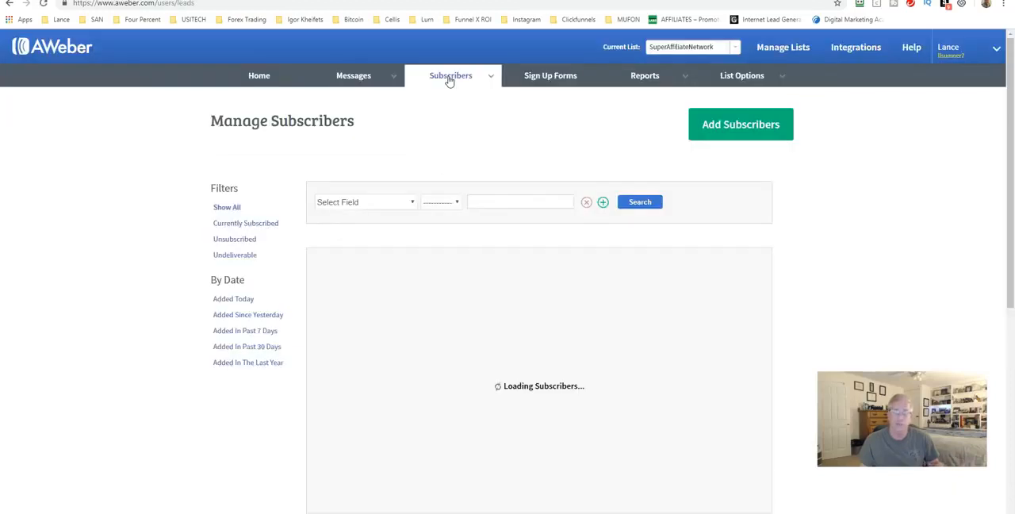
Step: Filter the subscribers by Unsubscribed status and delete all matching entries from the list
{"action": "left_click", "coordinate": [234, 240]}
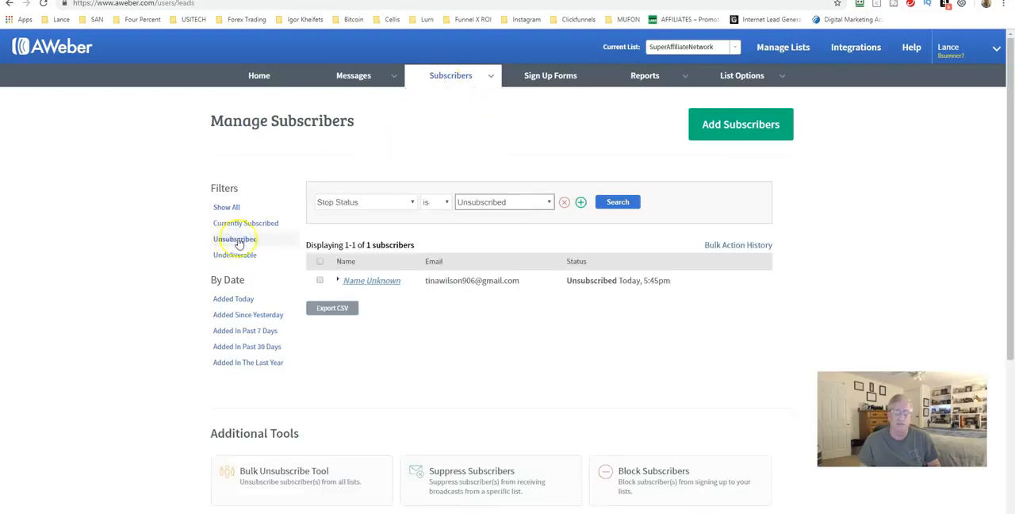
{"action": "left_click", "coordinate": [319, 261]}
{"action": "left_click", "coordinate": [321, 243]}
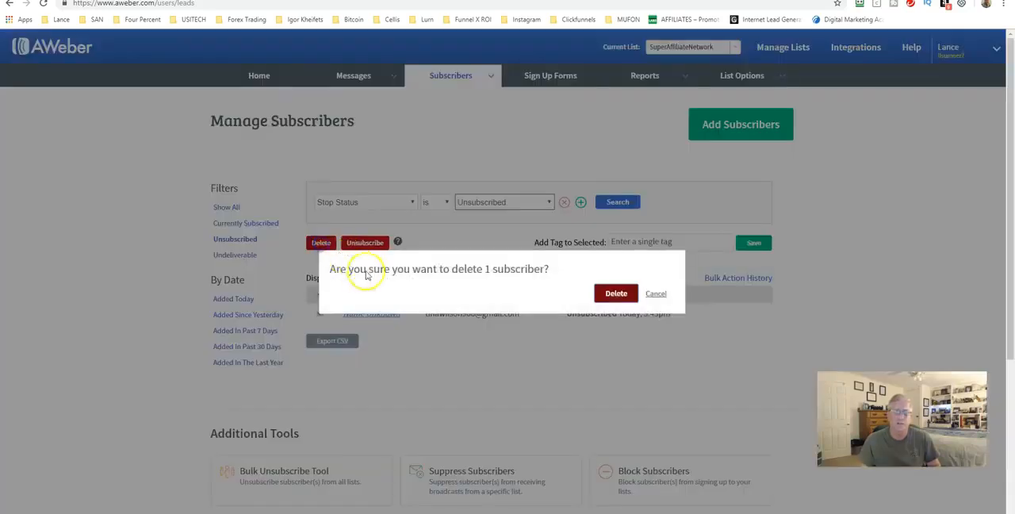
{"action": "left_click", "coordinate": [615, 295]}
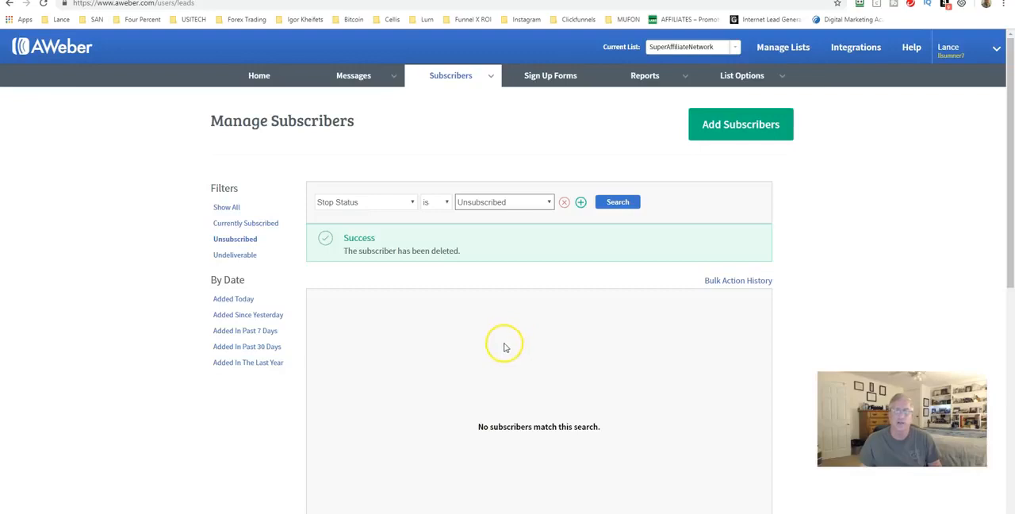
Step: Filter the SuperAffiliateNetwork list to check for undeliverable subscribers
{"action": "left_click", "coordinate": [239, 256]}
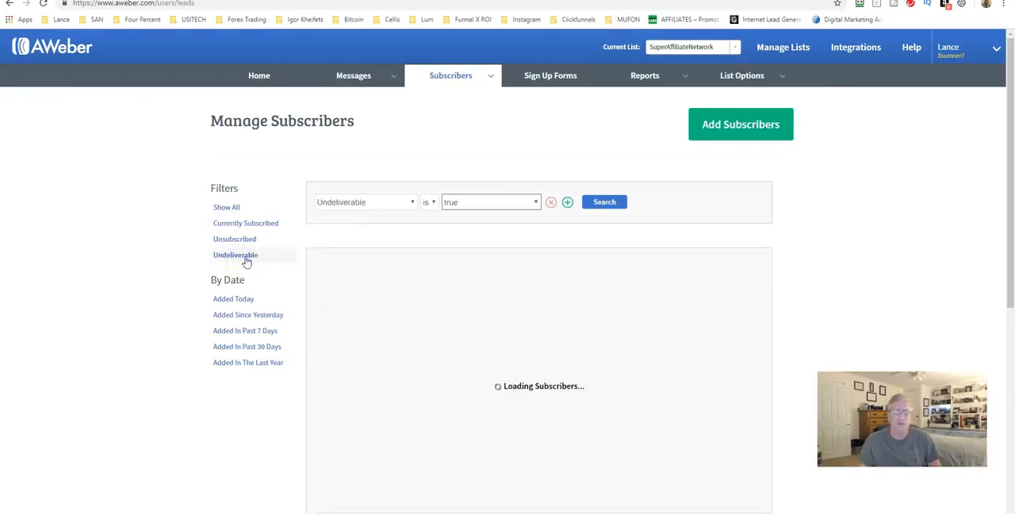
{"action": "left_click", "coordinate": [259, 265]}
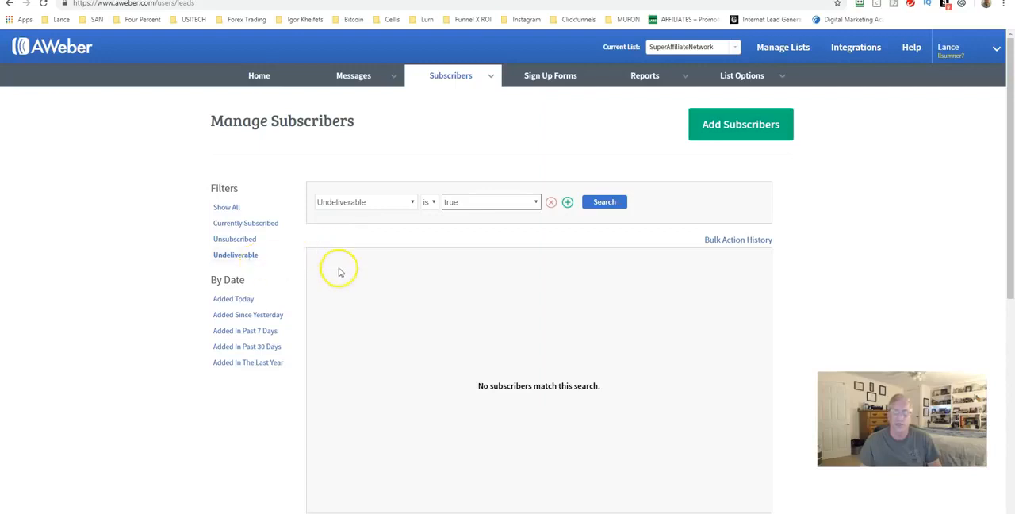
{"action": "left_click", "coordinate": [444, 276]}
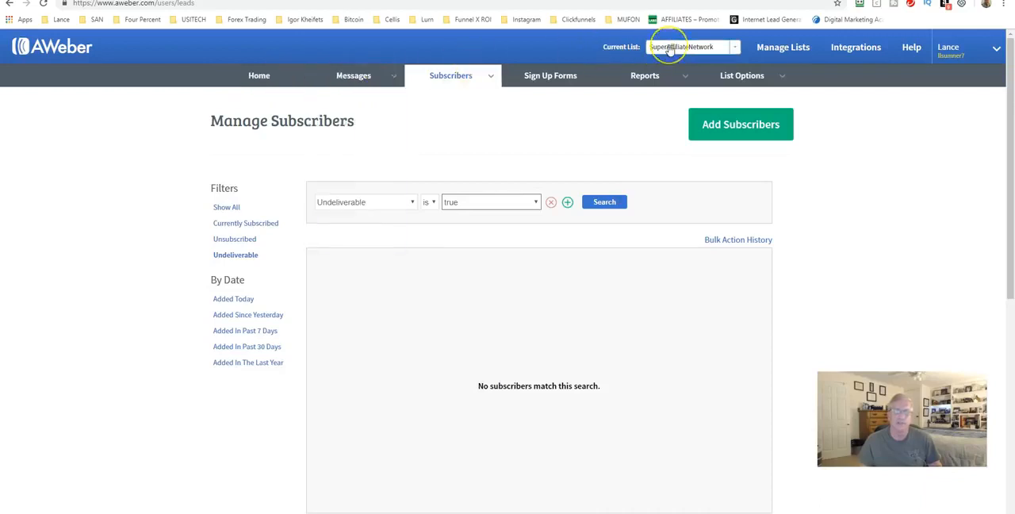
{"action": "left_click", "coordinate": [735, 49]}
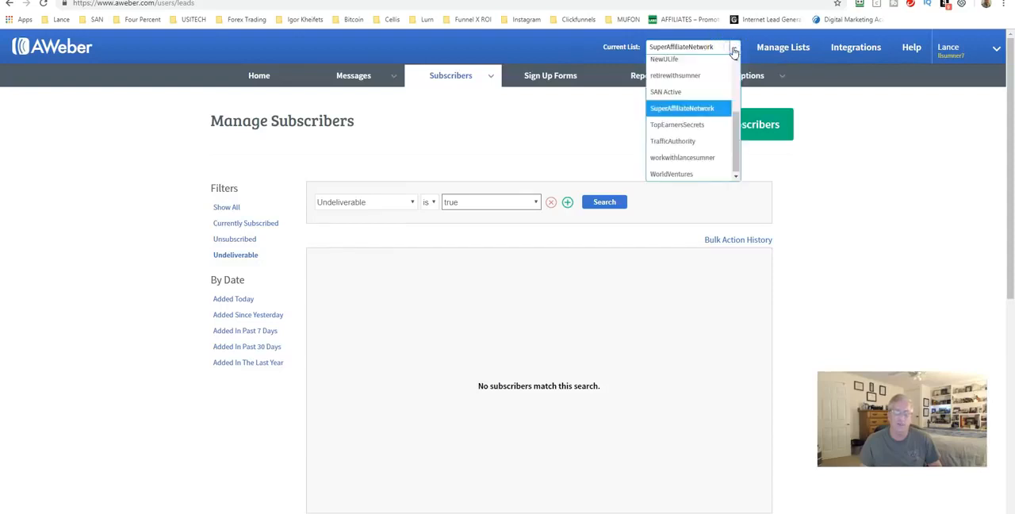
{"action": "left_click", "coordinate": [734, 49]}
Step: Open the Legacy Follow Up Series for the SuperAffiliateNetwork list and look through its automated messages
{"action": "mouse_move", "coordinate": [358, 78]}
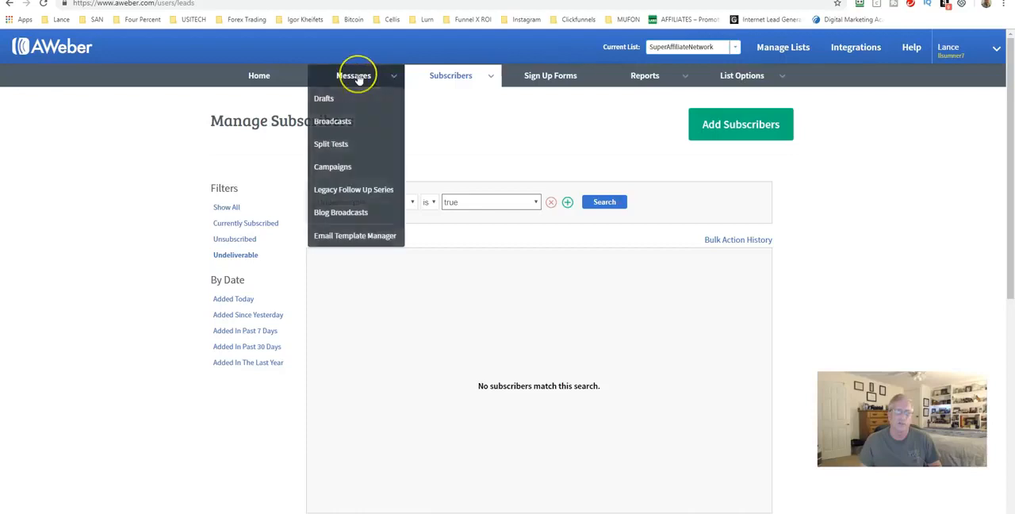
{"action": "left_click", "coordinate": [341, 193]}
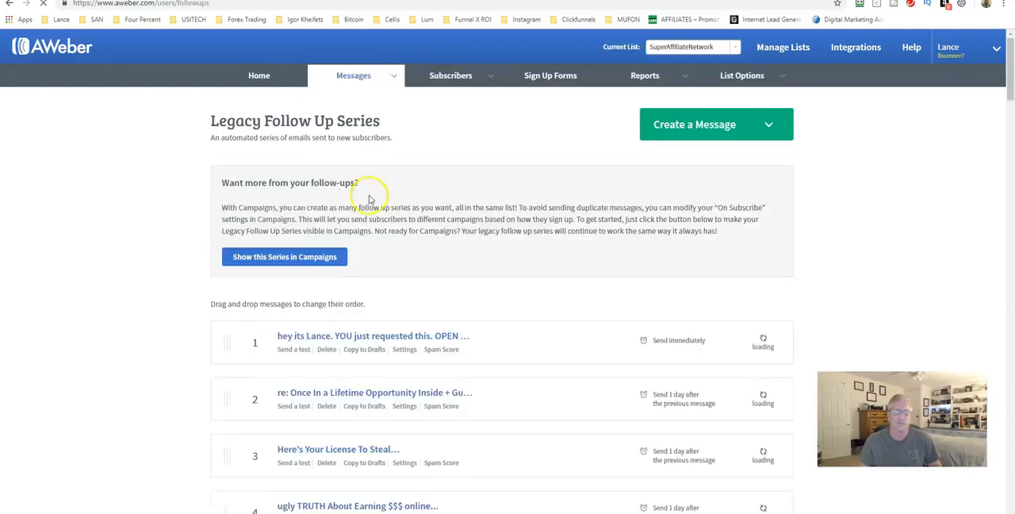
{"action": "scroll", "coordinate": [346, 231], "scroll_direction": "down", "scroll_amount": 2}
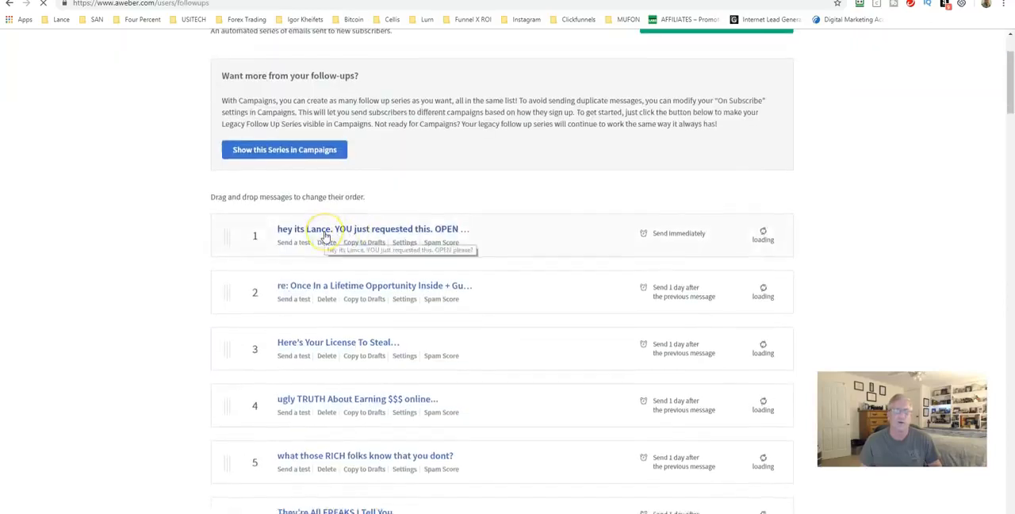
{"action": "scroll", "coordinate": [325, 236], "scroll_direction": "down", "scroll_amount": 3}
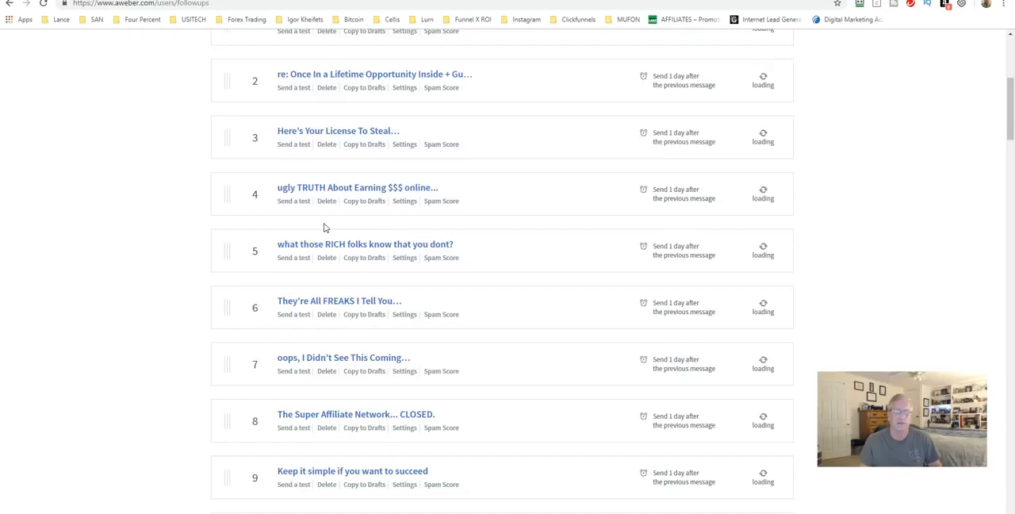
{"action": "scroll", "coordinate": [323, 228], "scroll_direction": "down", "scroll_amount": 8}
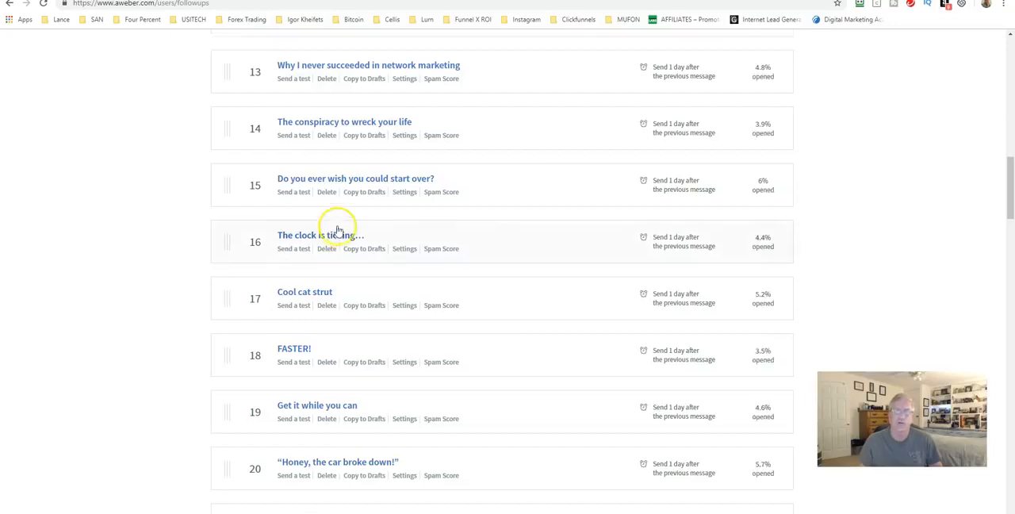
{"action": "scroll", "coordinate": [336, 230], "scroll_direction": "up", "scroll_amount": 8}
{"action": "scroll", "coordinate": [337, 228], "scroll_direction": "up", "scroll_amount": 5}
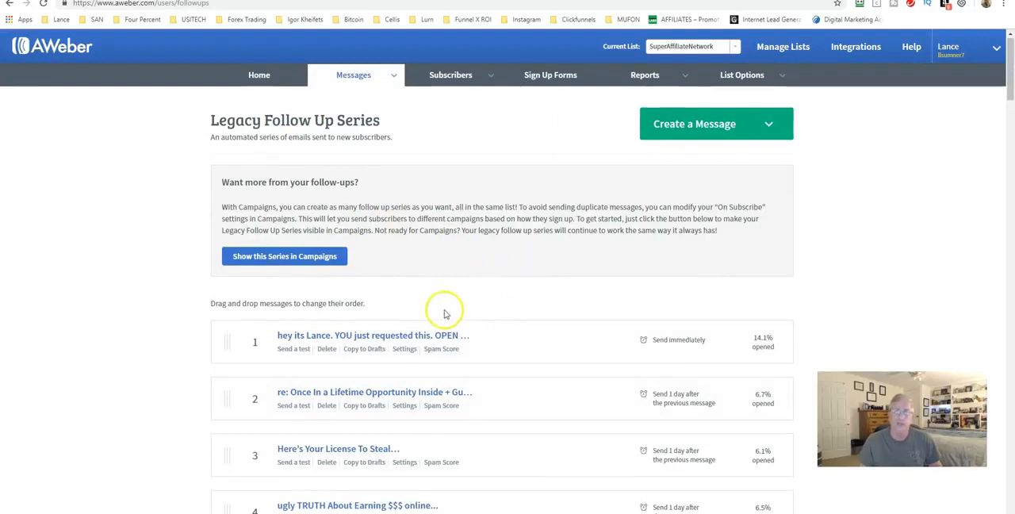
Step: Examine the order, sending intervals and open rates of the messages in the follow-up series
{"action": "scroll", "coordinate": [420, 311], "scroll_direction": "down", "scroll_amount": 2}
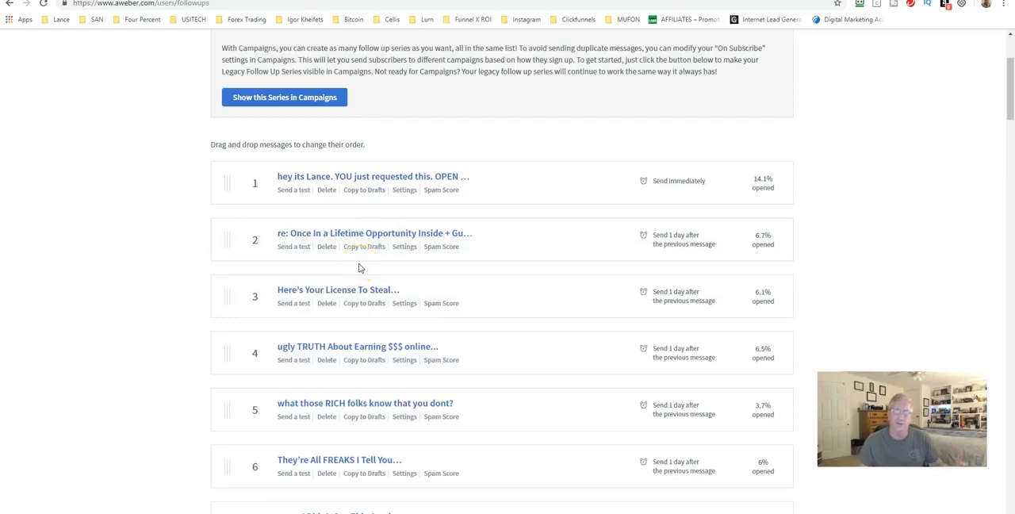
{"action": "scroll", "coordinate": [390, 245], "scroll_direction": "down", "scroll_amount": 1}
{"action": "scroll", "coordinate": [390, 246], "scroll_direction": "down", "scroll_amount": 1}
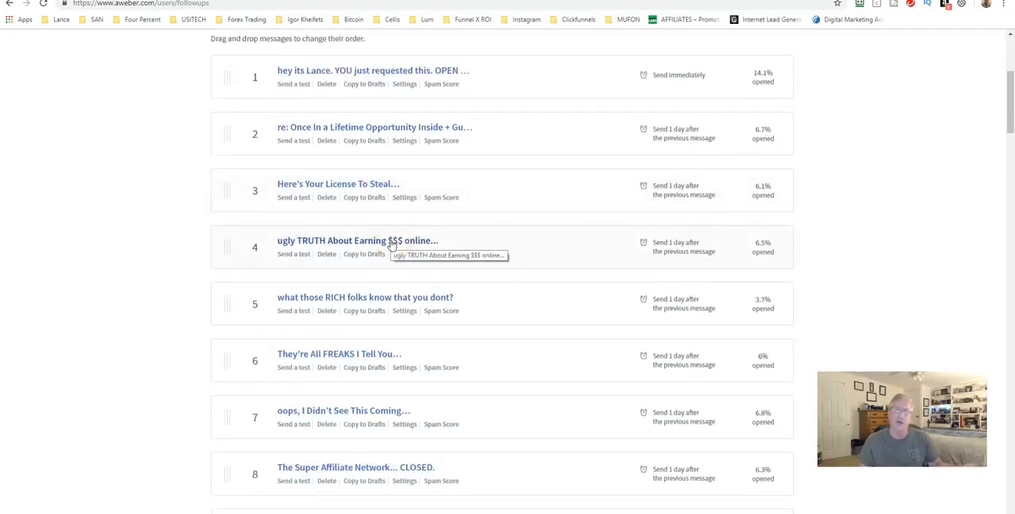
{"action": "scroll", "coordinate": [390, 245], "scroll_direction": "down", "scroll_amount": 1}
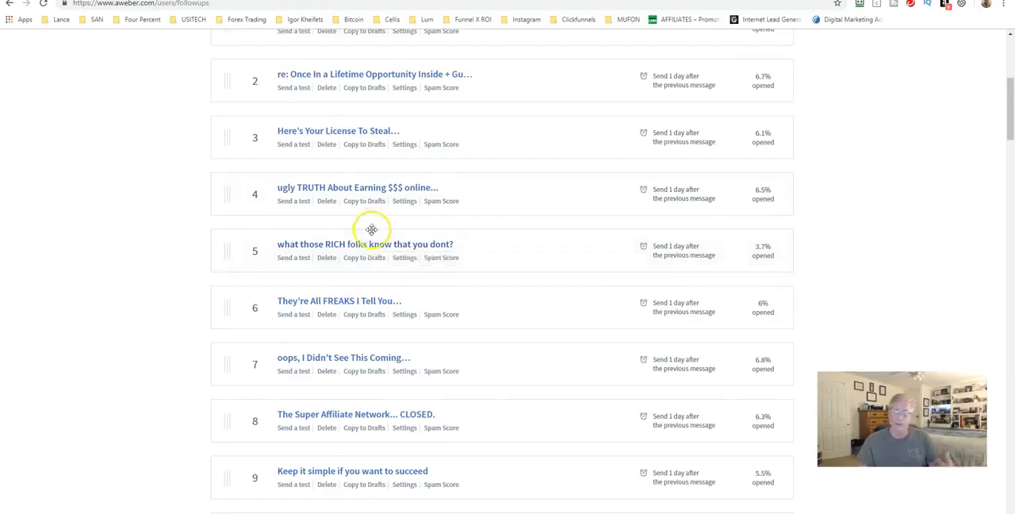
{"action": "scroll", "coordinate": [356, 215], "scroll_direction": "down", "scroll_amount": 1}
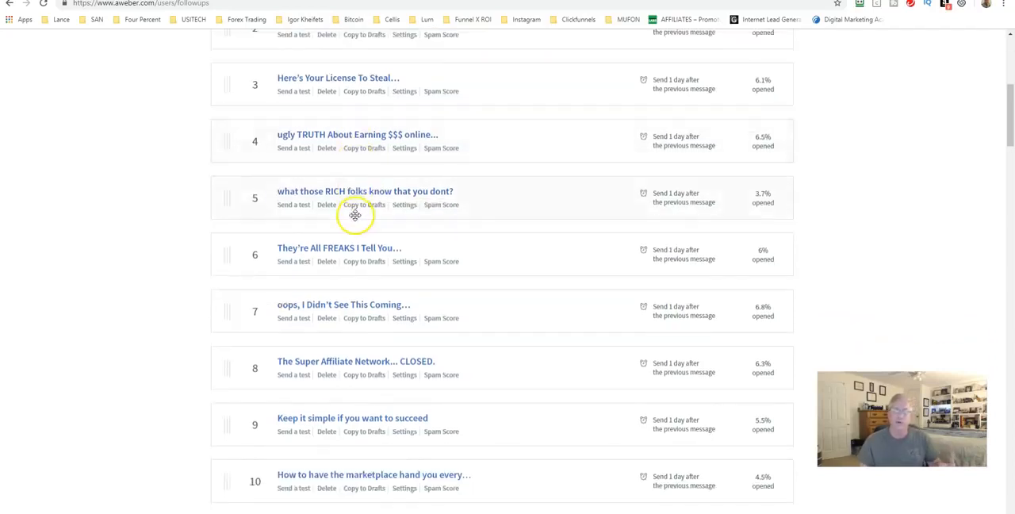
{"action": "scroll", "coordinate": [355, 215], "scroll_direction": "down", "scroll_amount": 1}
{"action": "scroll", "coordinate": [357, 238], "scroll_direction": "up", "scroll_amount": 8}
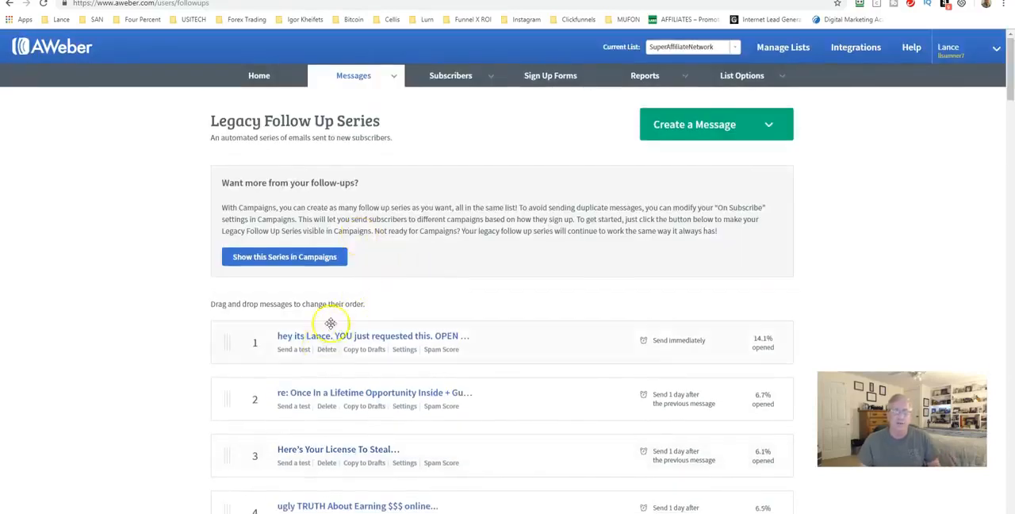
{"action": "left_click", "coordinate": [361, 76]}
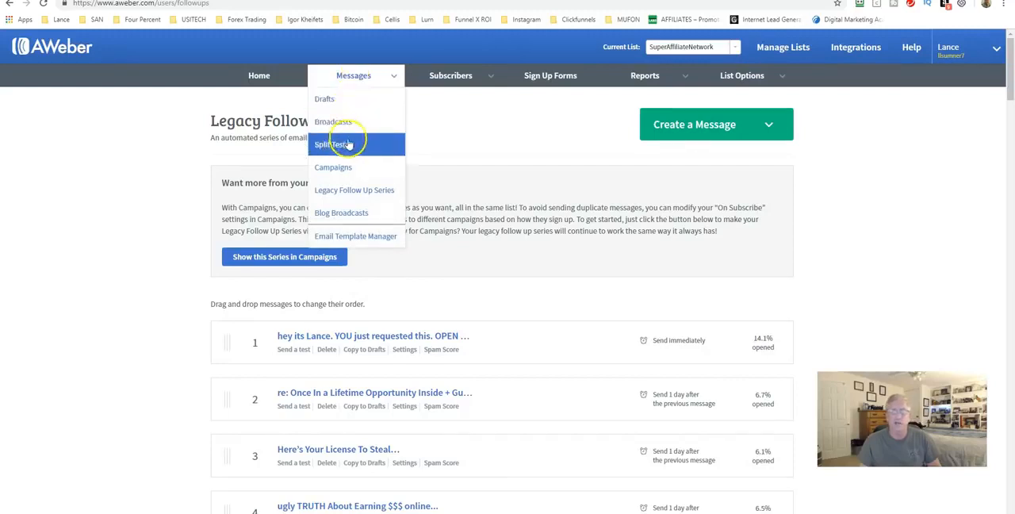
{"action": "scroll", "coordinate": [357, 317], "scroll_direction": "down", "scroll_amount": 1}
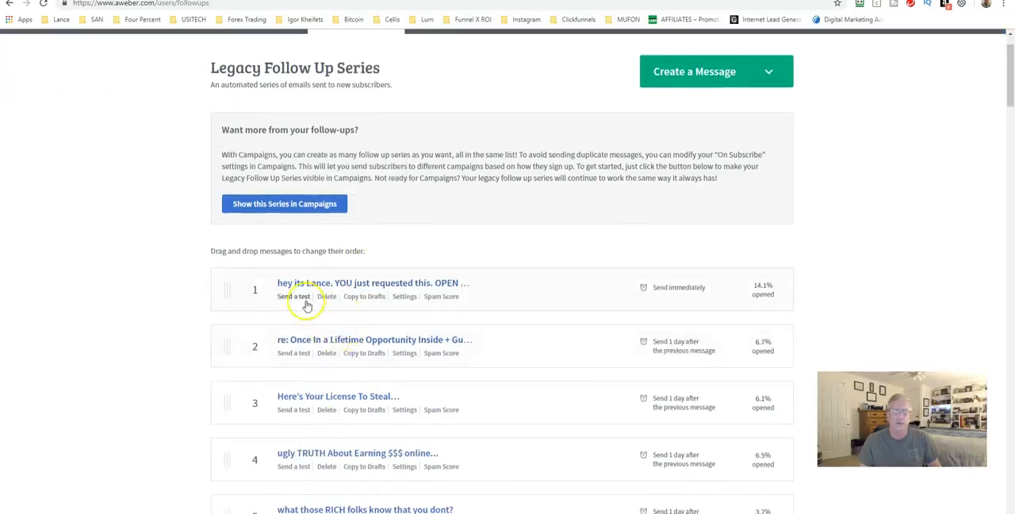
Step: Copy the first follow-up message to the drafts and open the settings for scheduling it as a broadcast
{"action": "left_click", "coordinate": [354, 301]}
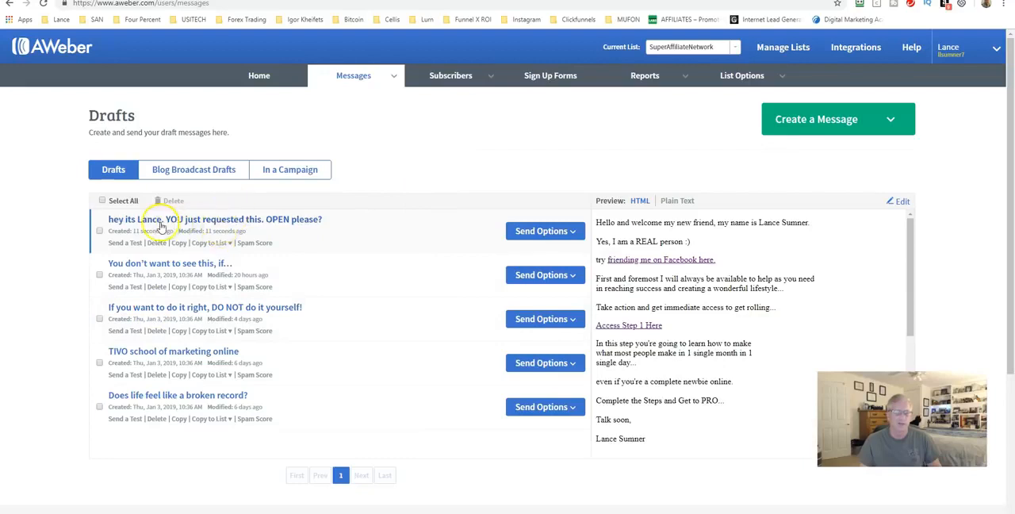
{"action": "left_click", "coordinate": [530, 231]}
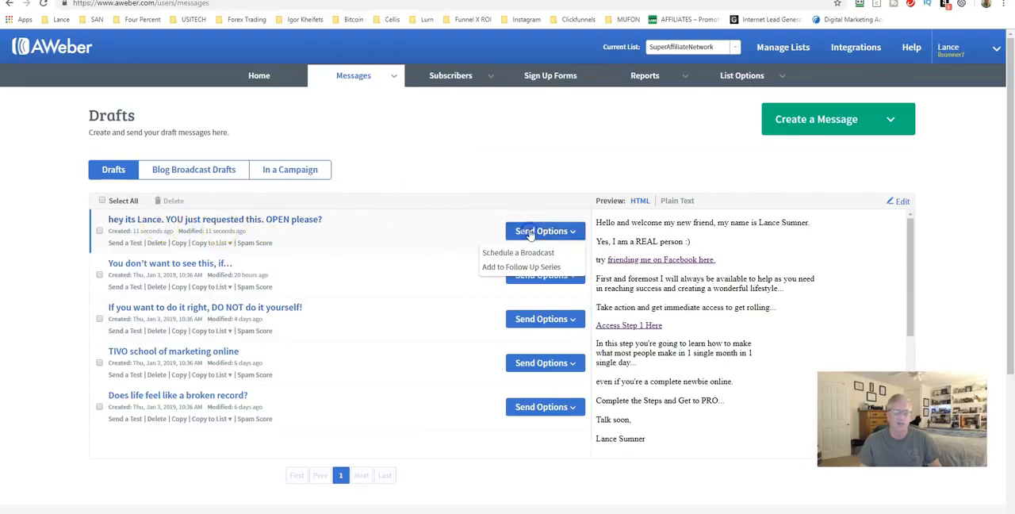
{"action": "left_click", "coordinate": [530, 253]}
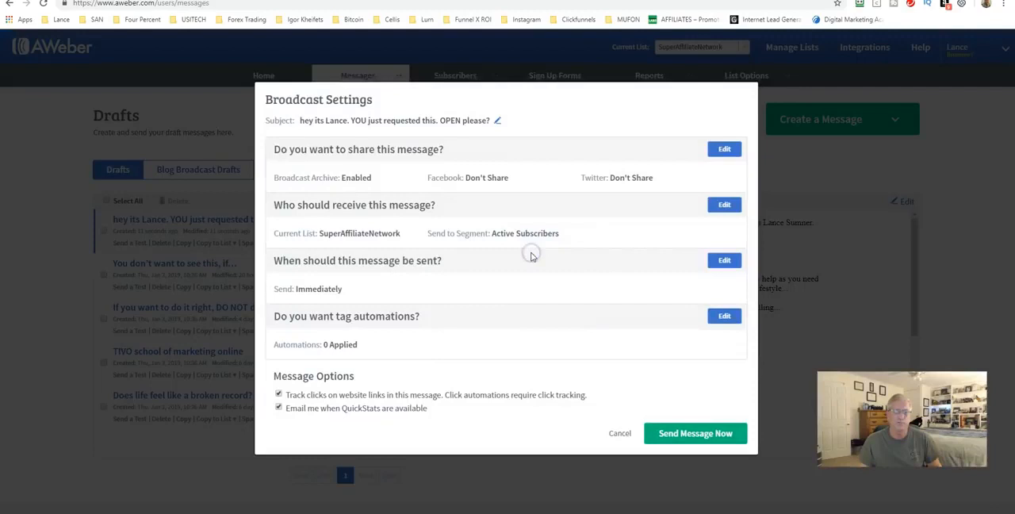
Step: Set the broadcast's recipients to the active subscribers of all lists, excluding one list, and apply the selection
{"action": "left_click", "coordinate": [722, 205]}
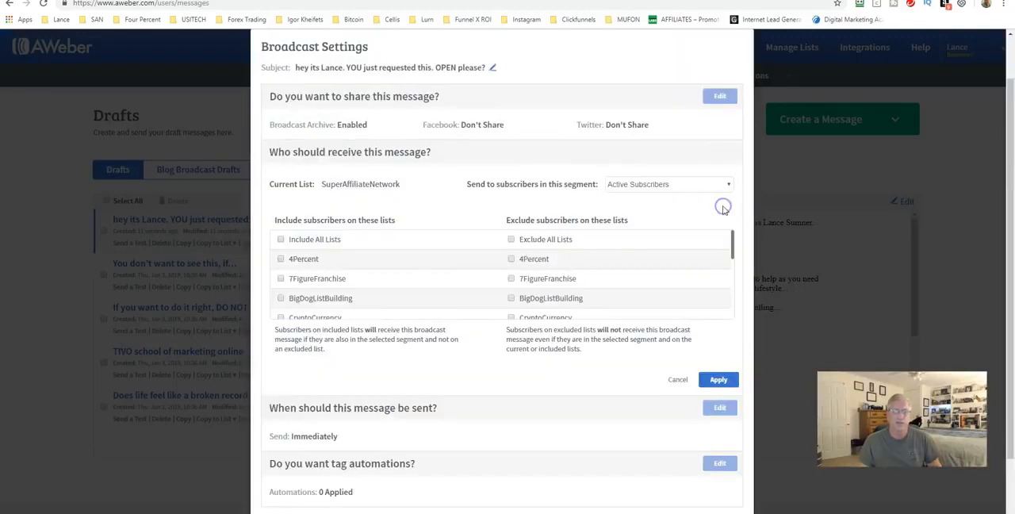
{"action": "left_click", "coordinate": [280, 240]}
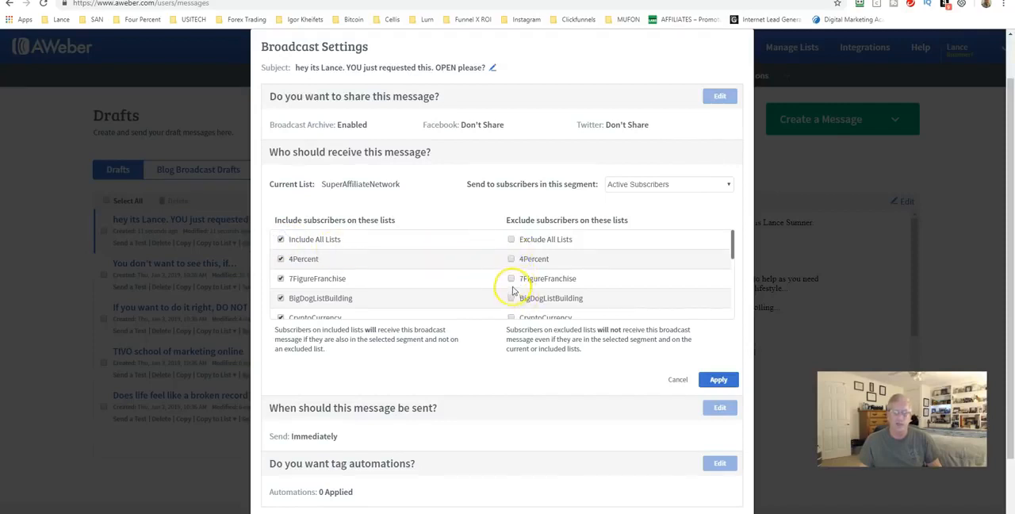
{"action": "scroll", "coordinate": [511, 281], "scroll_direction": "down", "scroll_amount": 1}
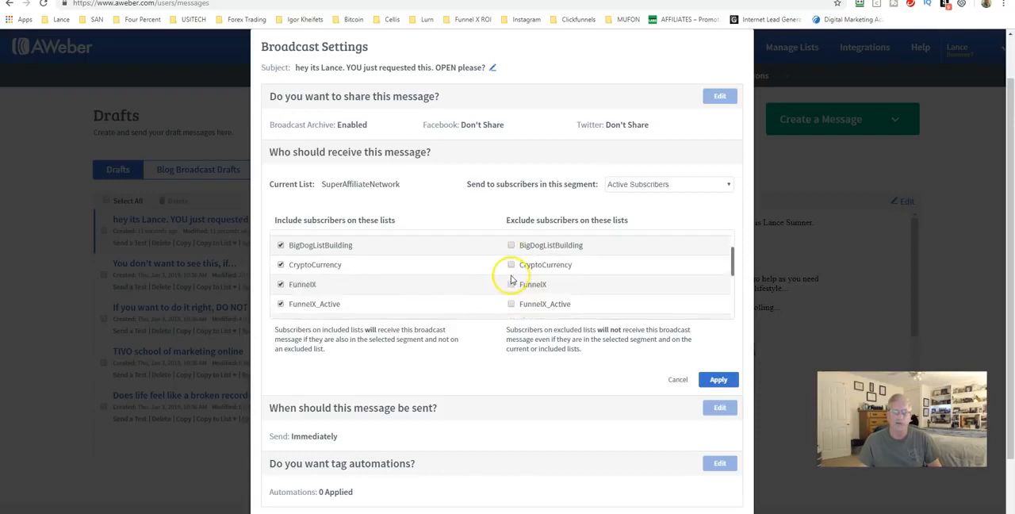
{"action": "scroll", "coordinate": [493, 301], "scroll_direction": "down", "scroll_amount": 4}
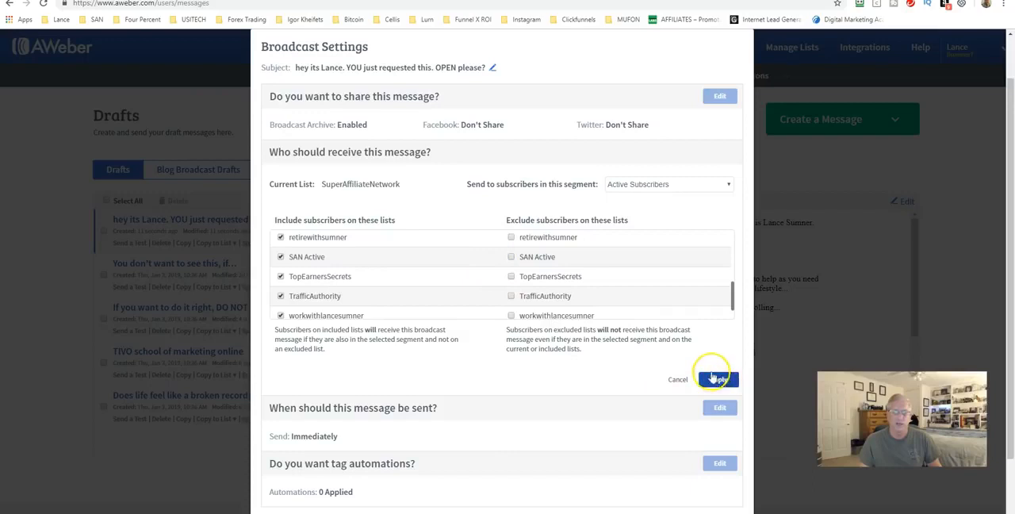
{"action": "left_click", "coordinate": [718, 380]}
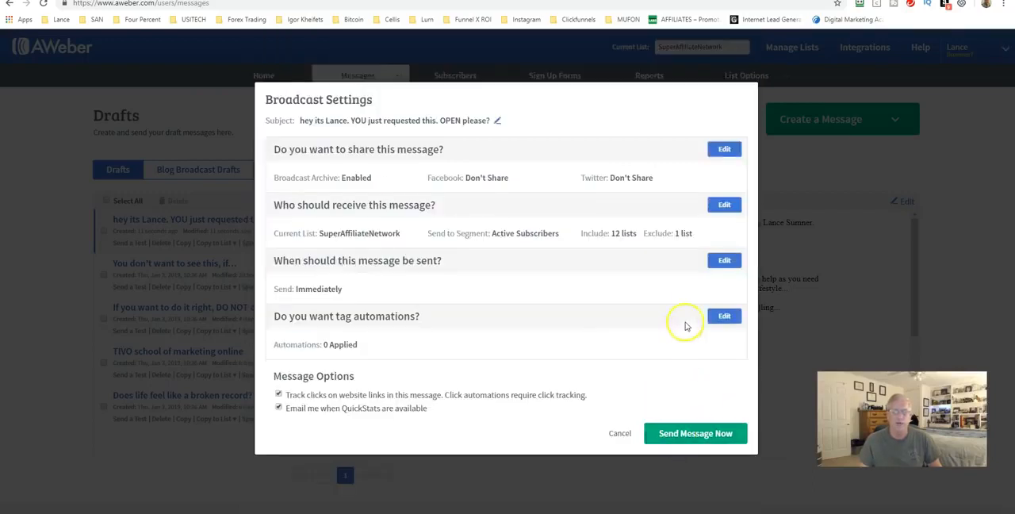
Step: Check the send time and calendar options for the broadcast, then leave its settings without scheduling or sending it
{"action": "left_click", "coordinate": [718, 260]}
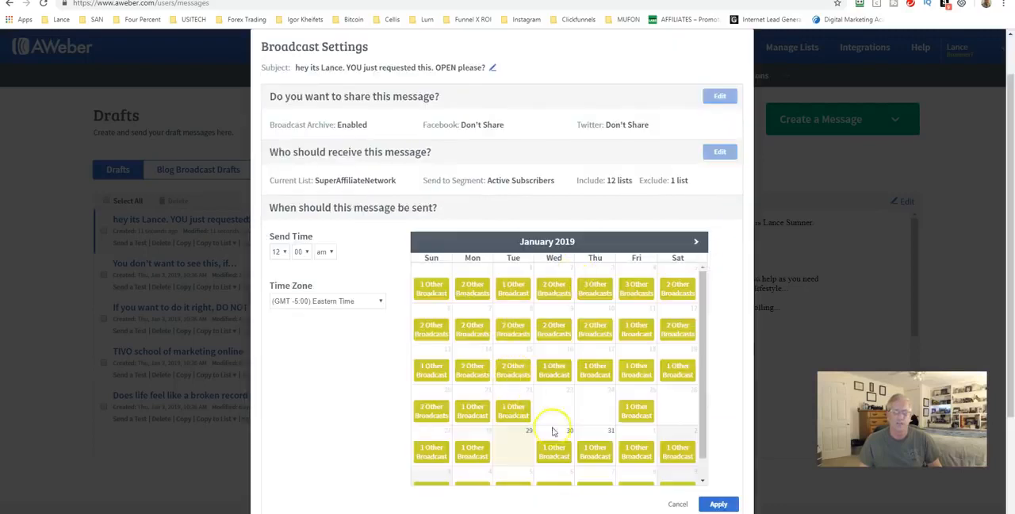
{"action": "left_click", "coordinate": [279, 251]}
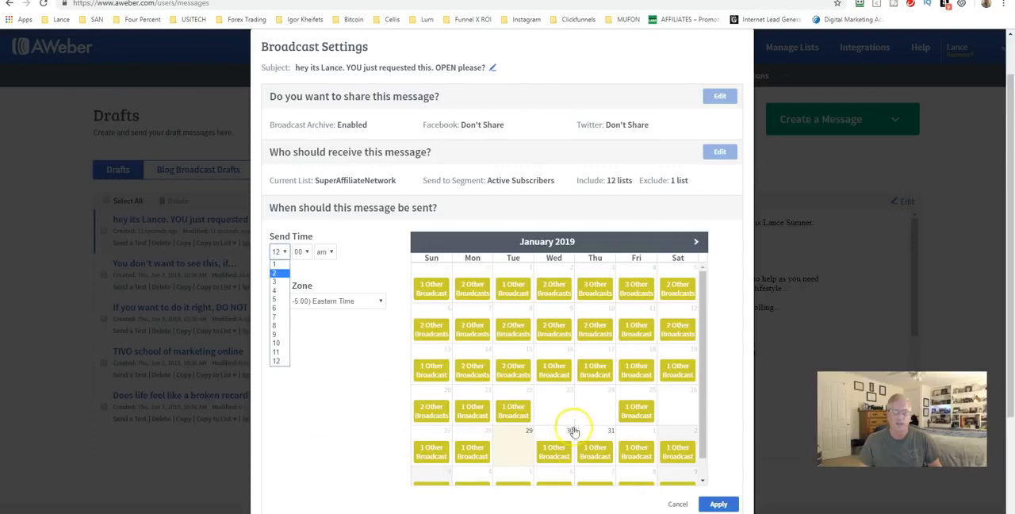
{"action": "left_click", "coordinate": [678, 504]}
{"action": "left_click", "coordinate": [616, 430]}
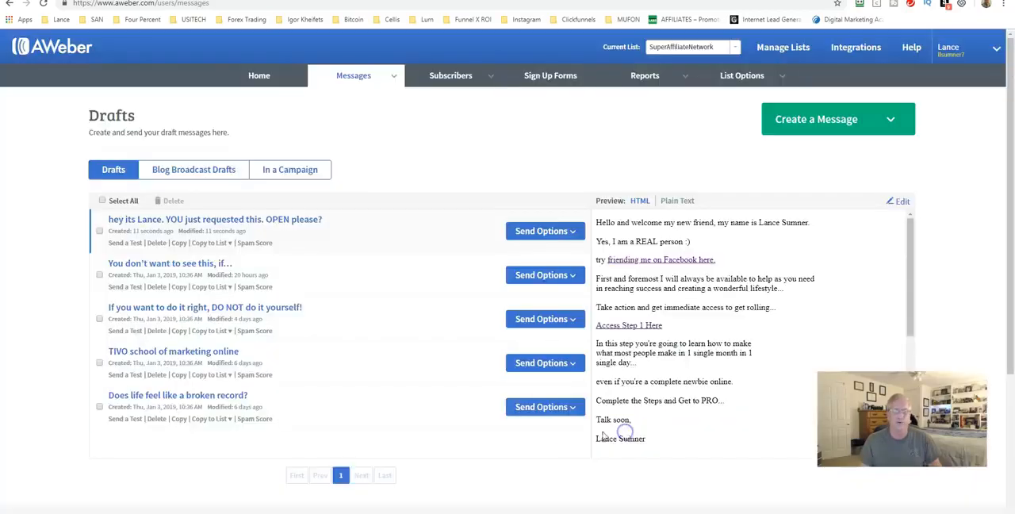
Step: Look at the form for adding a single subscriber and the import page for adding subscribers in bulk
{"action": "mouse_move", "coordinate": [351, 75]}
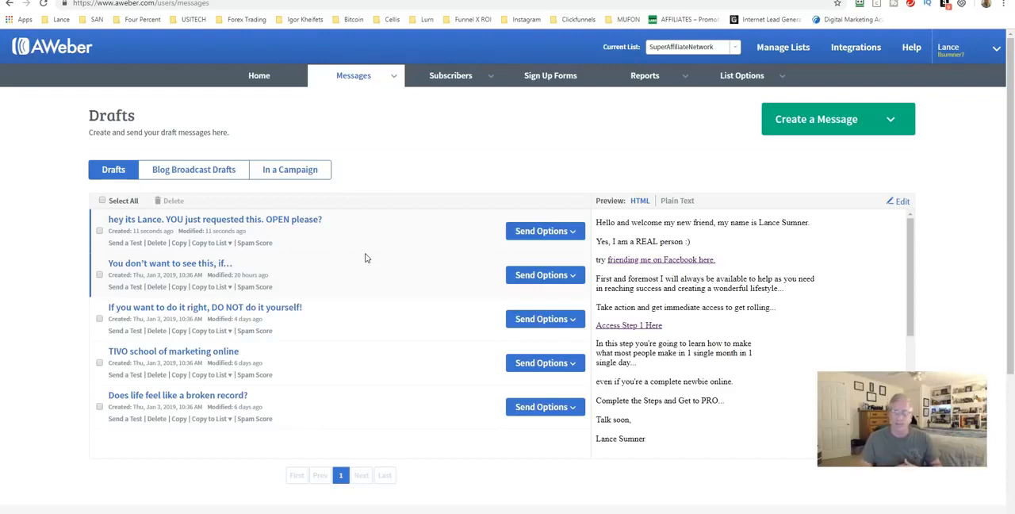
{"action": "mouse_move", "coordinate": [450, 76]}
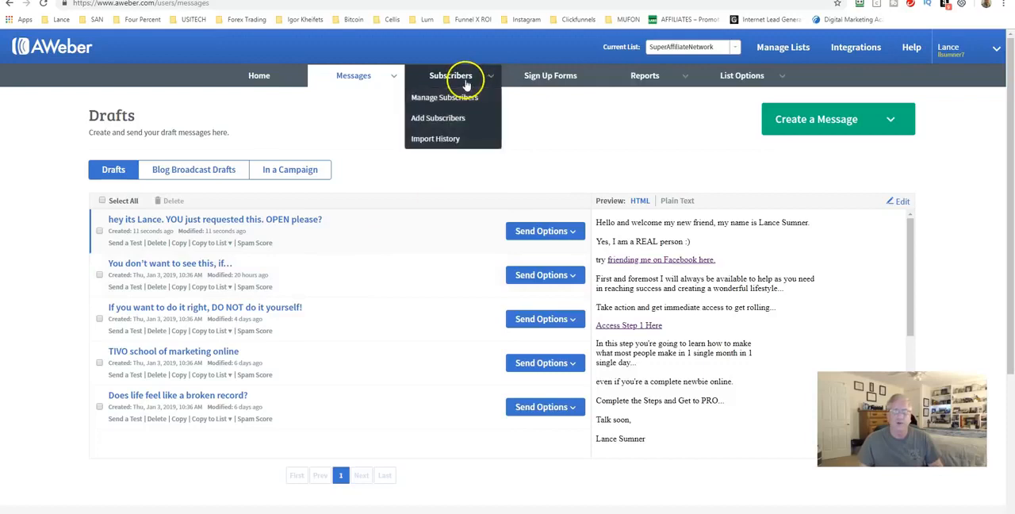
{"action": "left_click", "coordinate": [441, 118]}
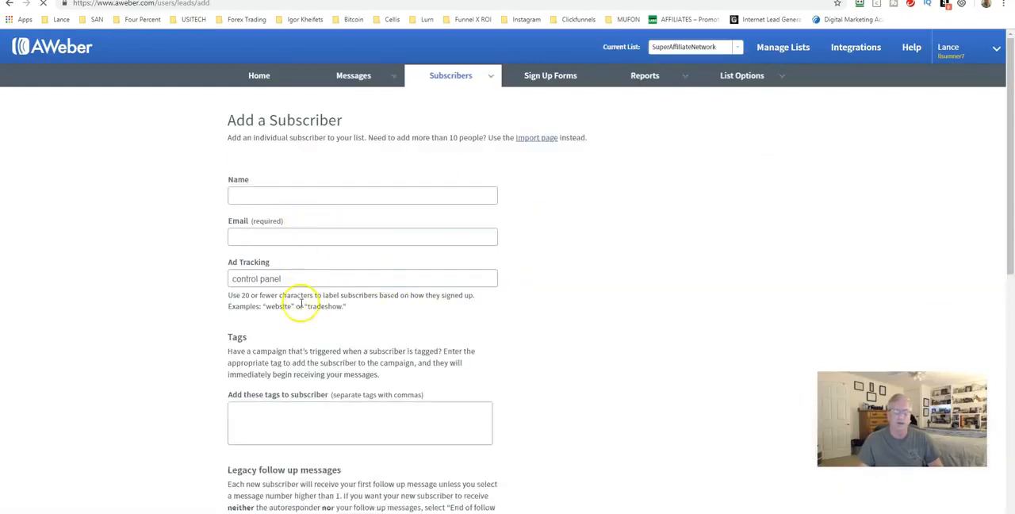
{"action": "mouse_move", "coordinate": [464, 75]}
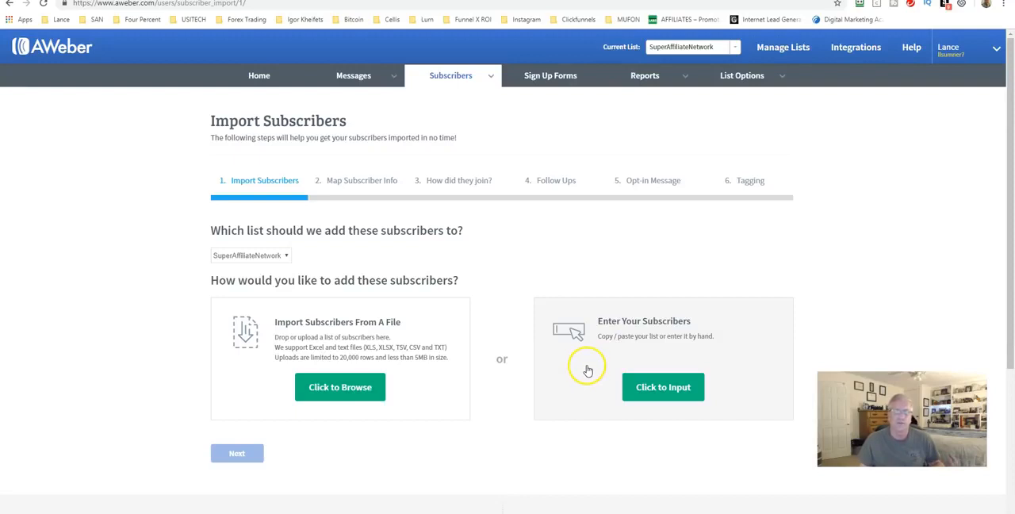
Step: Try to preview the OnlinePresenceFreeReport sign-up form and open its publishing options
{"action": "left_click", "coordinate": [544, 77]}
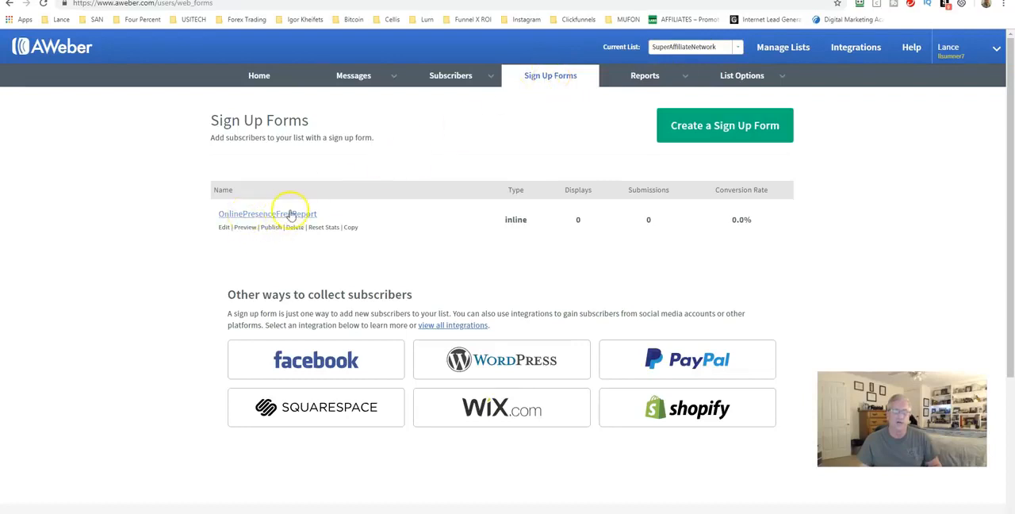
{"action": "left_click", "coordinate": [245, 227]}
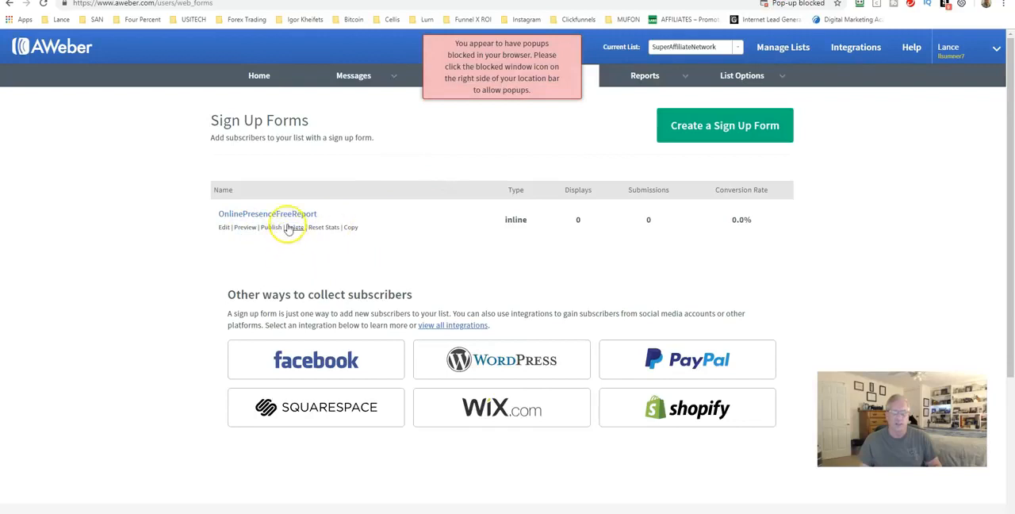
{"action": "left_click", "coordinate": [268, 228]}
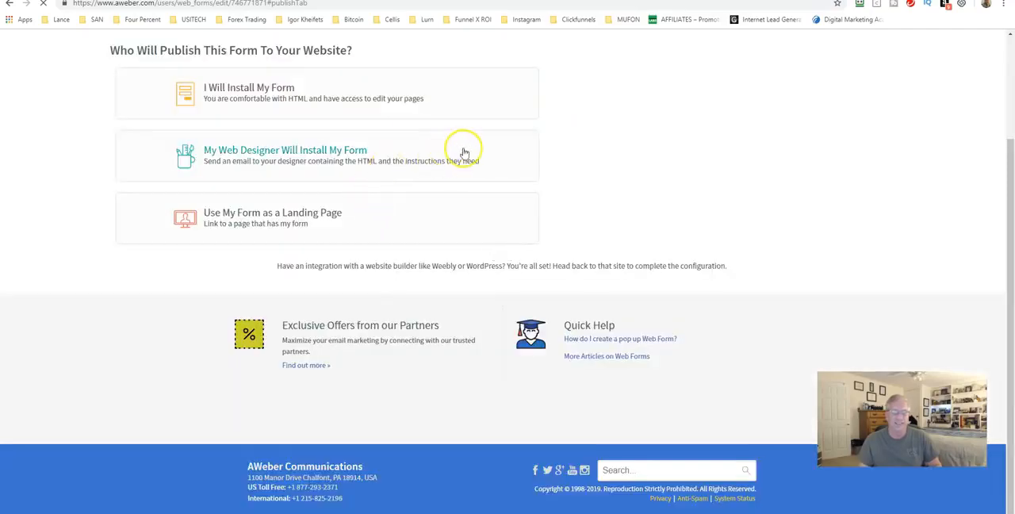
{"action": "scroll", "coordinate": [464, 152], "scroll_direction": "up", "scroll_amount": 2}
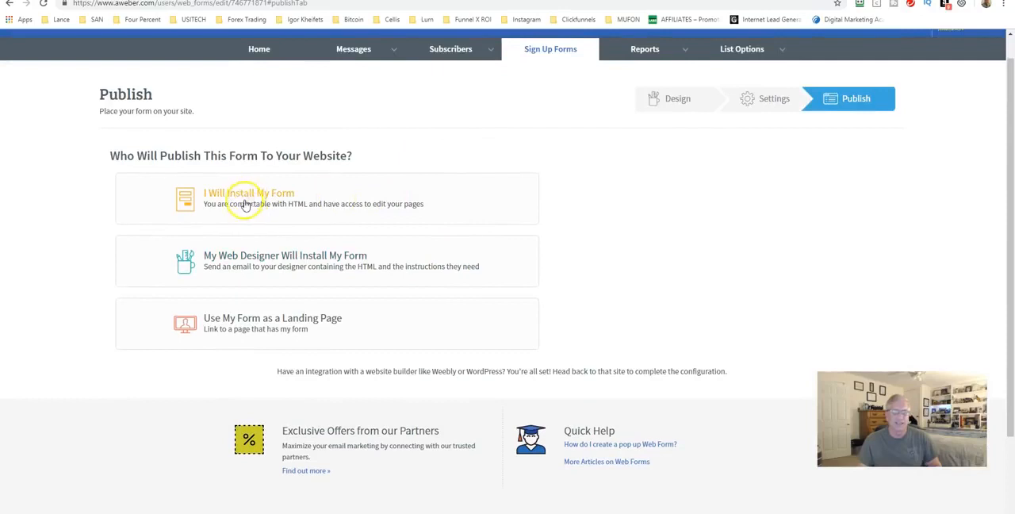
Step: Examine the sign-up form's design, including its name and email fields and the available templates
{"action": "left_click", "coordinate": [675, 103]}
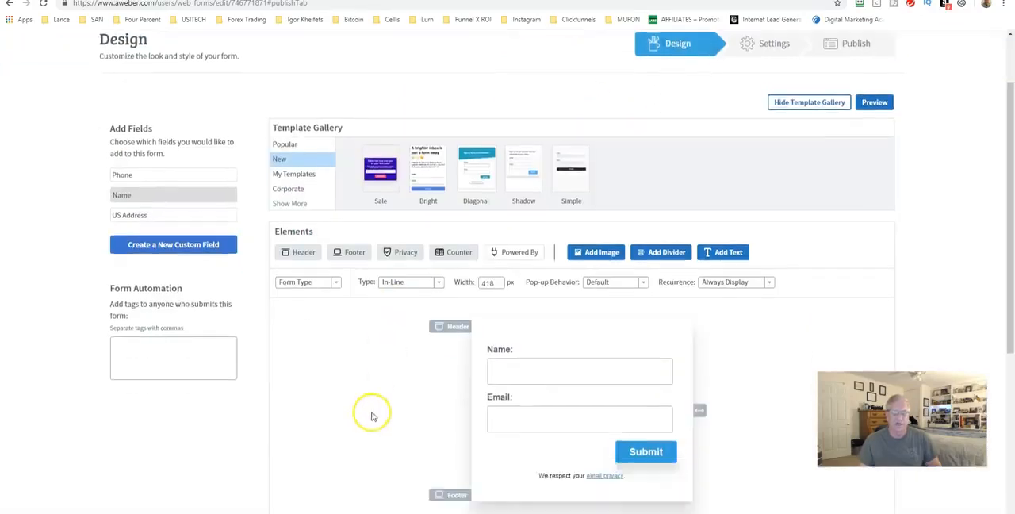
{"action": "scroll", "coordinate": [365, 341], "scroll_direction": "down", "scroll_amount": 2}
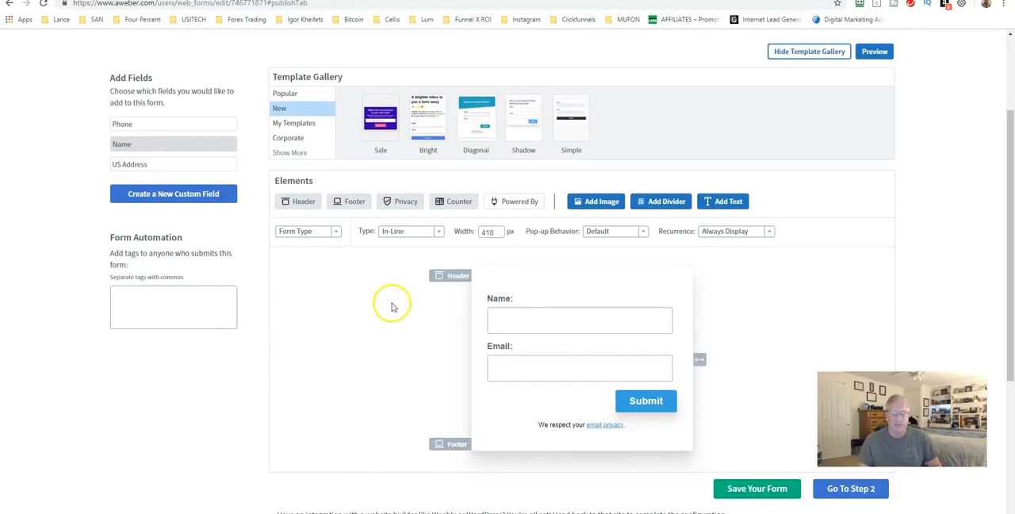
{"action": "mouse_move", "coordinate": [493, 300]}
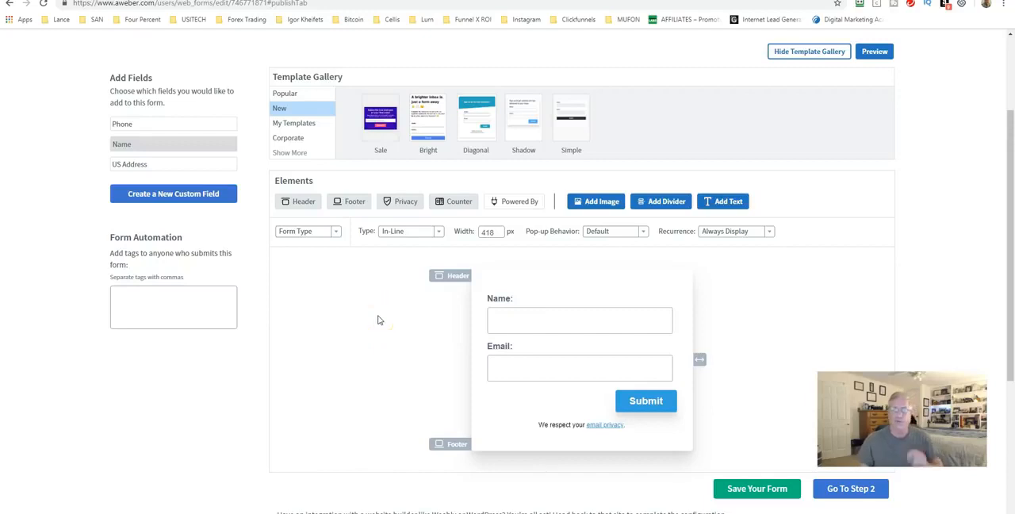
{"action": "mouse_move", "coordinate": [510, 319]}
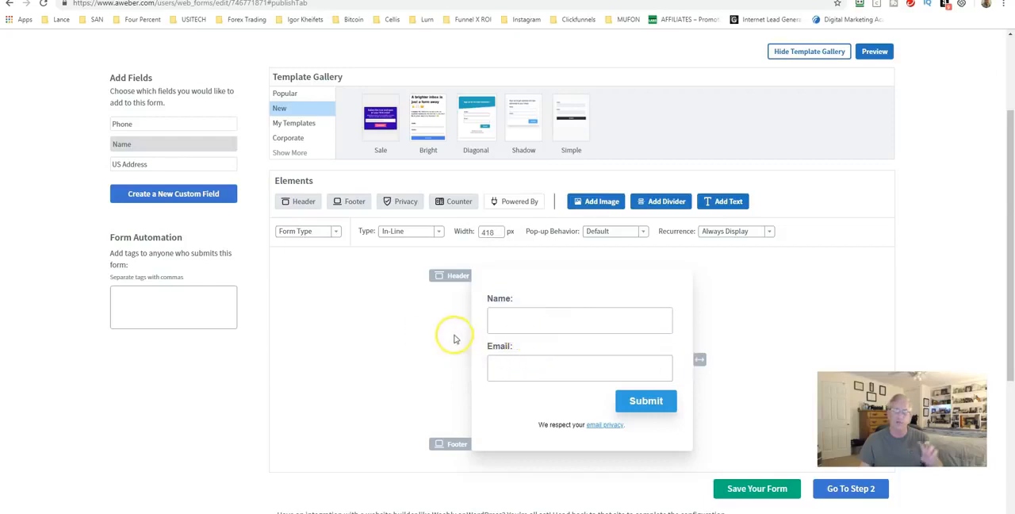
{"action": "left_click", "coordinate": [352, 319]}
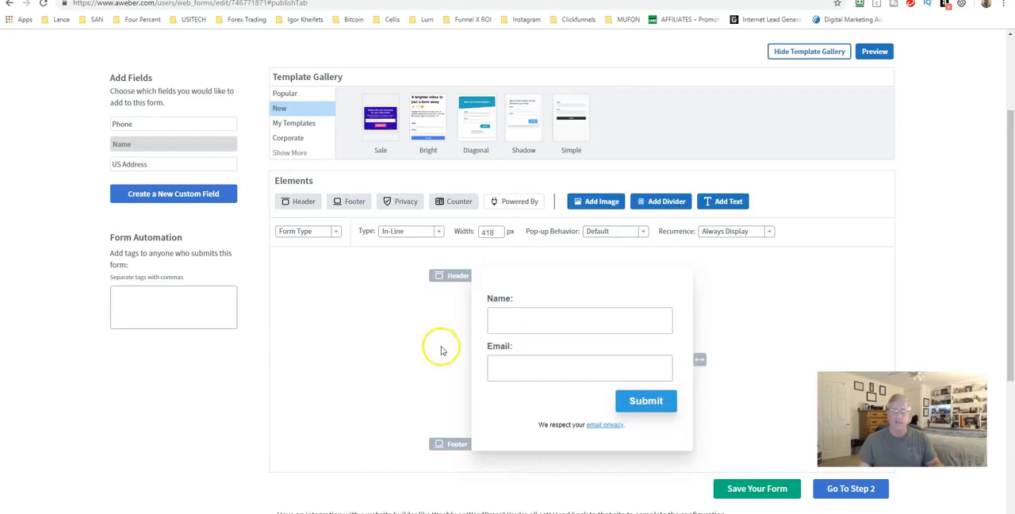
Step: Review the sign-up form's basic settings, including its thank-you page and already-subscribed page
{"action": "scroll", "coordinate": [433, 346], "scroll_direction": "down", "scroll_amount": 1}
{"action": "scroll", "coordinate": [434, 347], "scroll_direction": "down", "scroll_amount": 3}
{"action": "left_click", "coordinate": [849, 329]}
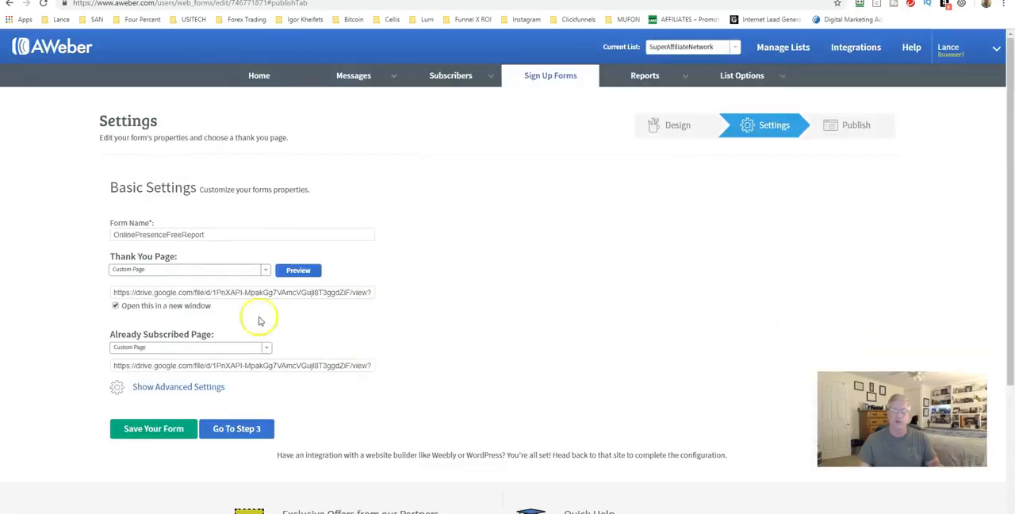
{"action": "scroll", "coordinate": [369, 339], "scroll_direction": "down", "scroll_amount": 1}
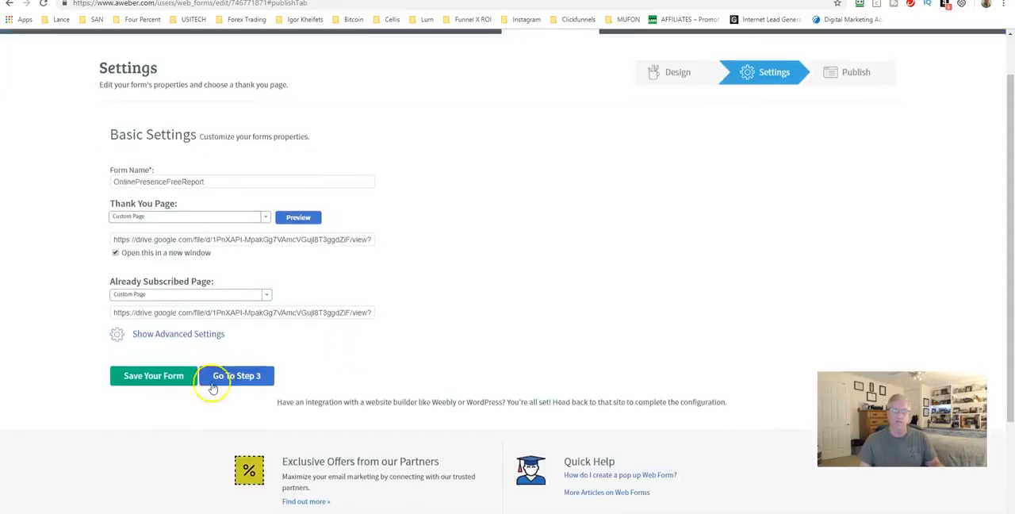
Step: Display the Raw HTML version of the sign-up form's code for installing it yourself
{"action": "left_click", "coordinate": [214, 373]}
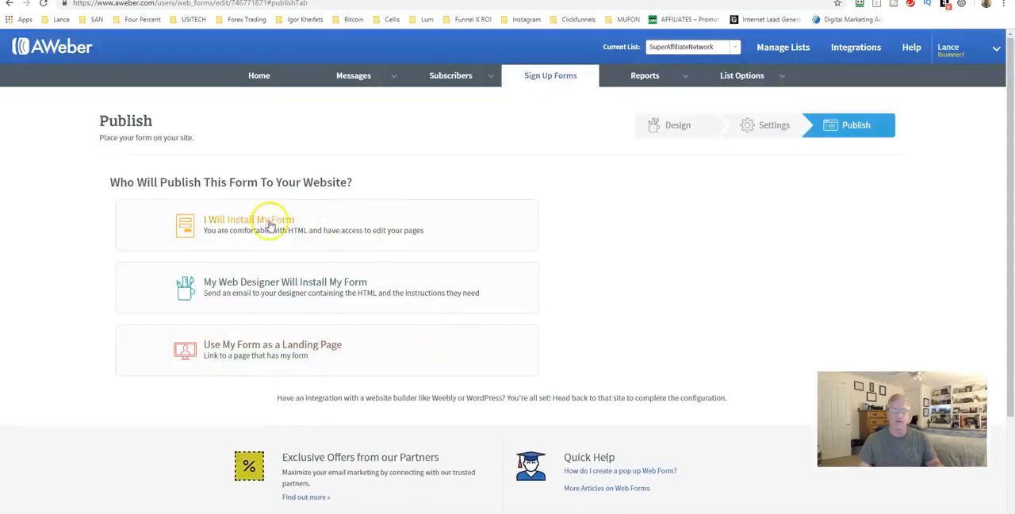
{"action": "left_click", "coordinate": [269, 226]}
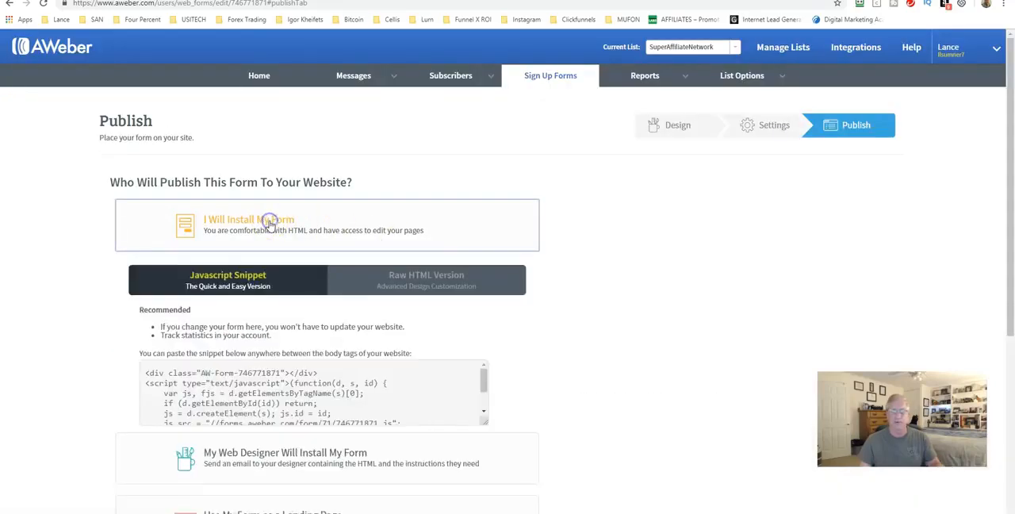
{"action": "left_click", "coordinate": [418, 284]}
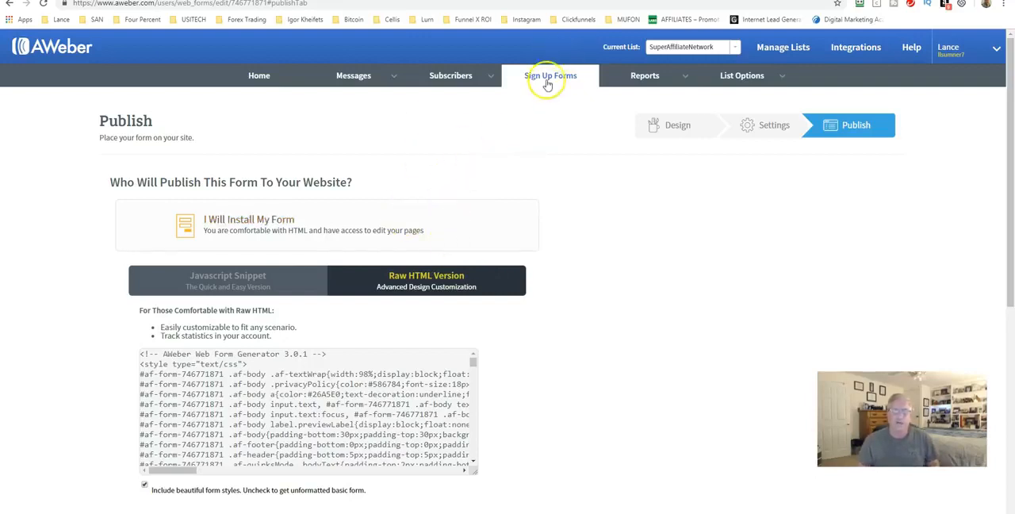
Step: View the Opens Over Time report, then show the recently sent broadcasts' results as percentages and look through the scheduled broadcasts
{"action": "left_click", "coordinate": [641, 82]}
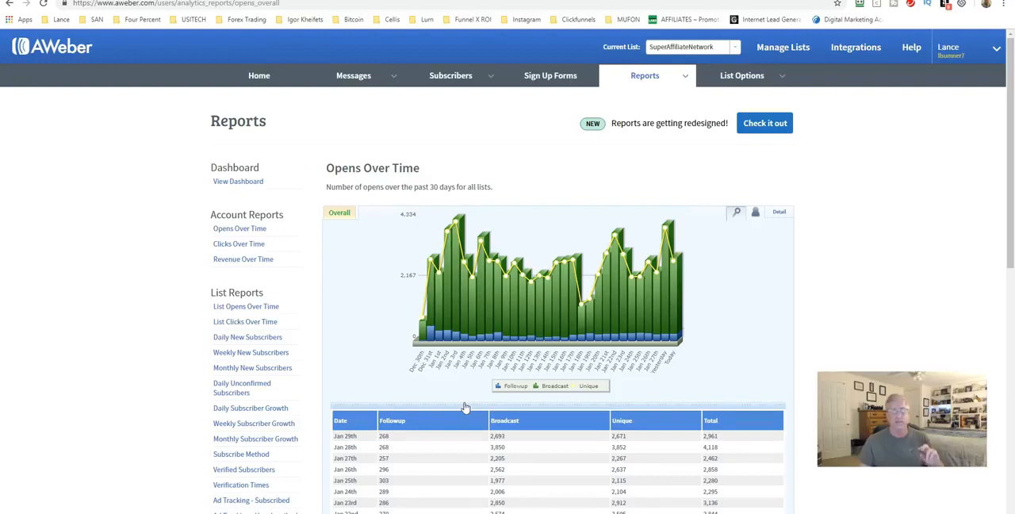
{"action": "left_click", "coordinate": [264, 74]}
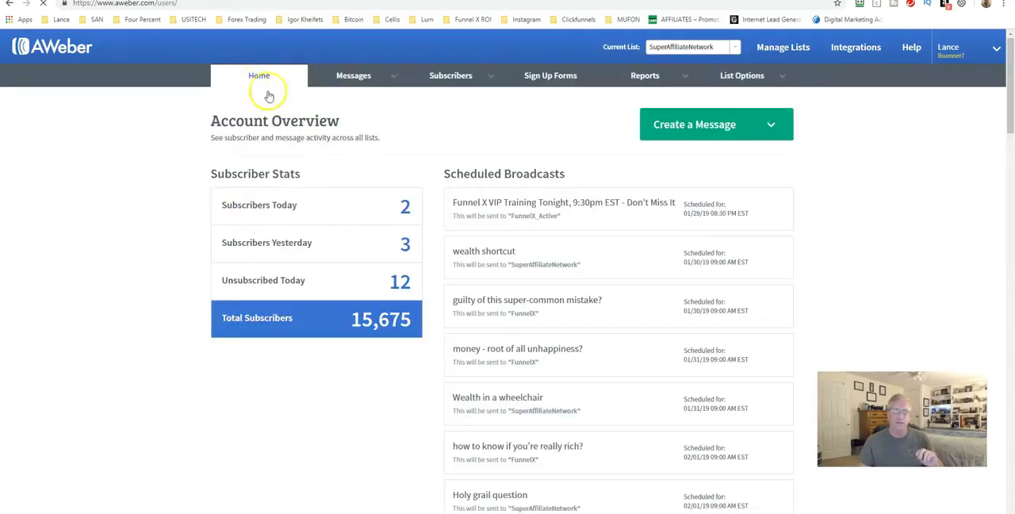
{"action": "scroll", "coordinate": [399, 235], "scroll_direction": "down", "scroll_amount": 3}
{"action": "scroll", "coordinate": [399, 236], "scroll_direction": "down", "scroll_amount": 15}
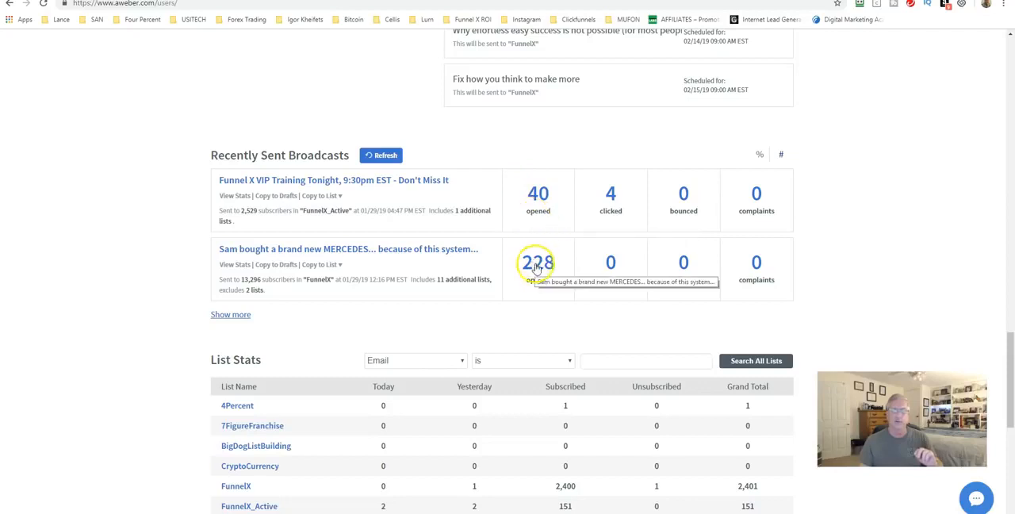
{"action": "left_click", "coordinate": [760, 155]}
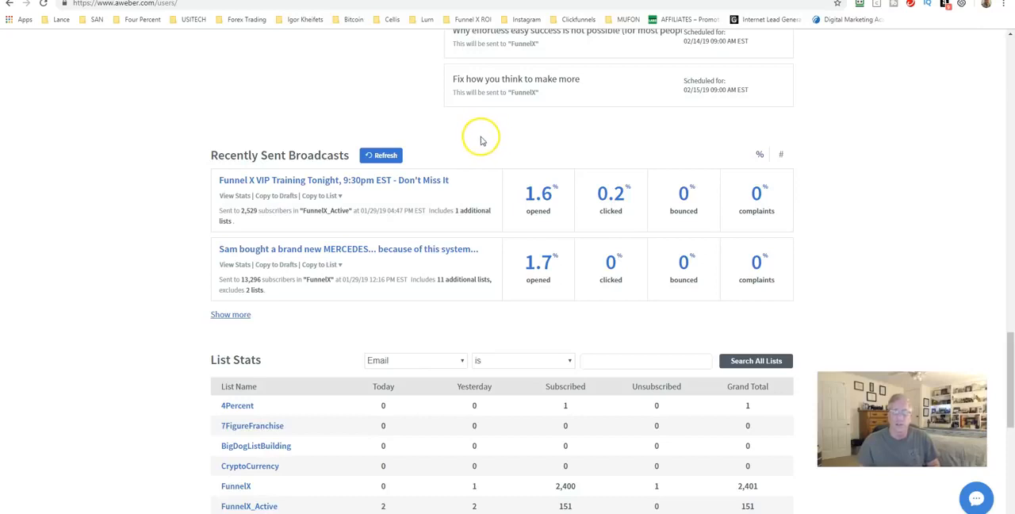
{"action": "scroll", "coordinate": [475, 146], "scroll_direction": "up", "scroll_amount": 2}
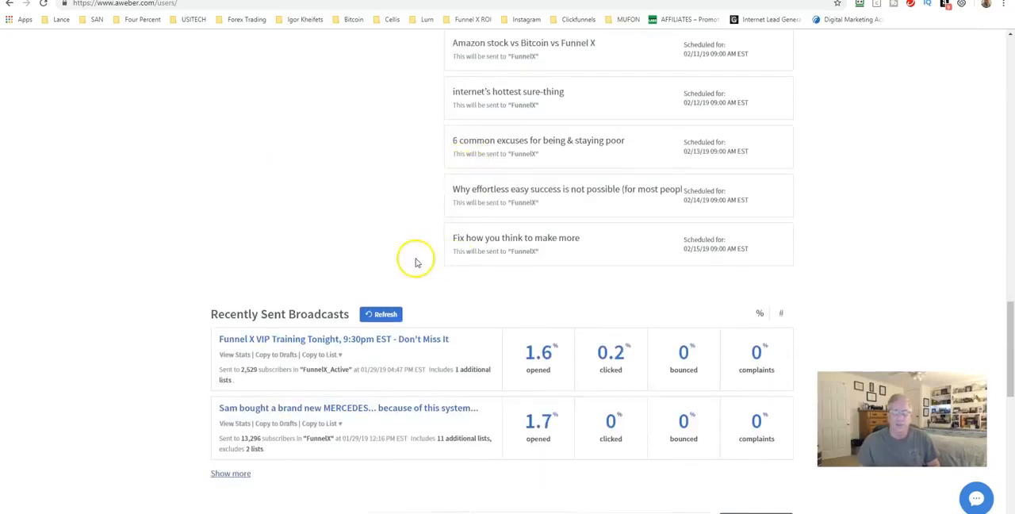
{"action": "scroll", "coordinate": [414, 261], "scroll_direction": "up", "scroll_amount": 4}
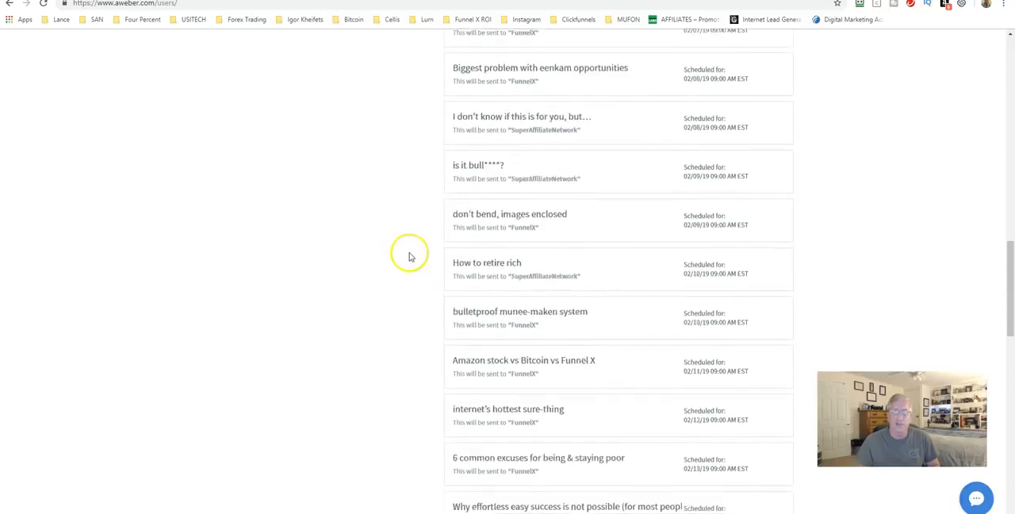
Step: Open the SuperAffiliateNetwork list's sent broadcasts, show their results as percentages, and look through their open and click rates
{"action": "scroll", "coordinate": [407, 257], "scroll_direction": "down", "scroll_amount": 8}
{"action": "left_click", "coordinate": [229, 208]}
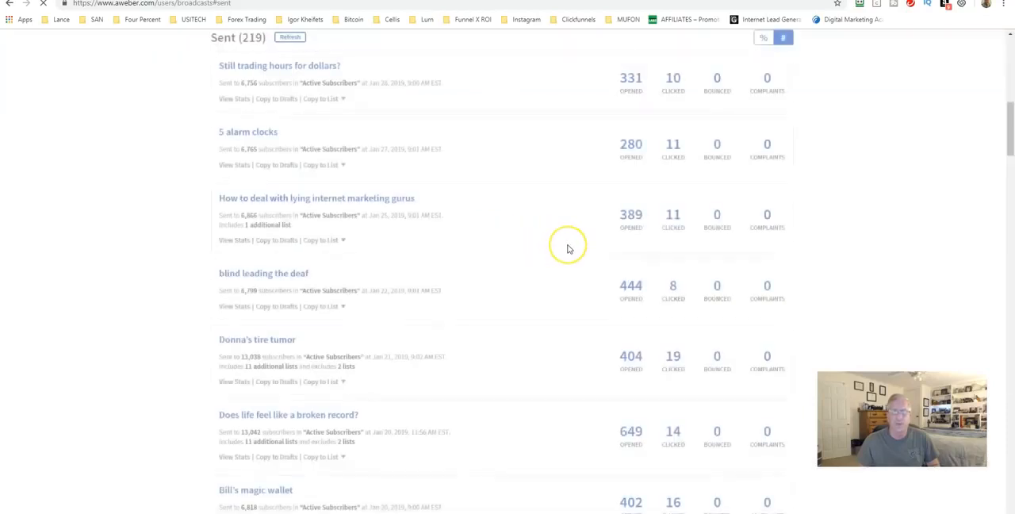
{"action": "scroll", "coordinate": [643, 150], "scroll_direction": "up", "scroll_amount": 3}
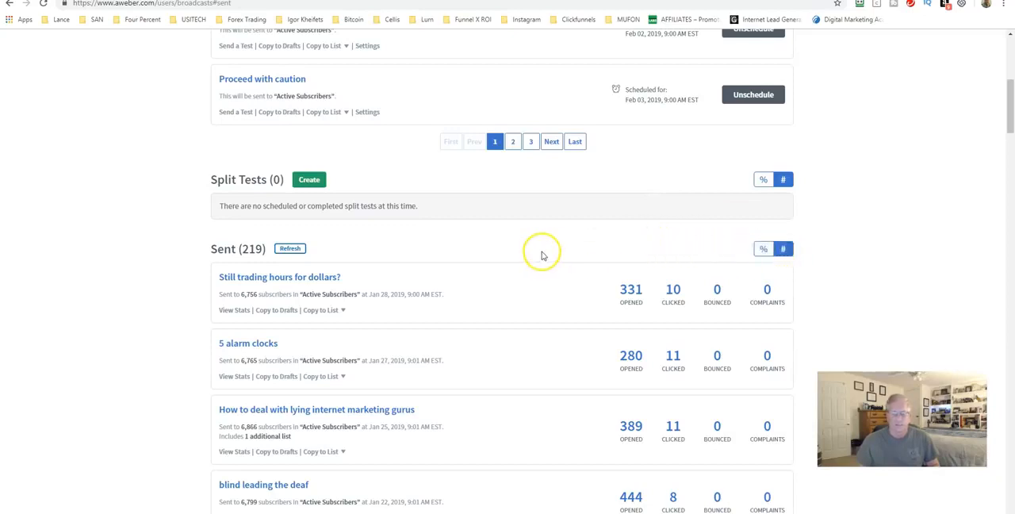
{"action": "left_click", "coordinate": [763, 250]}
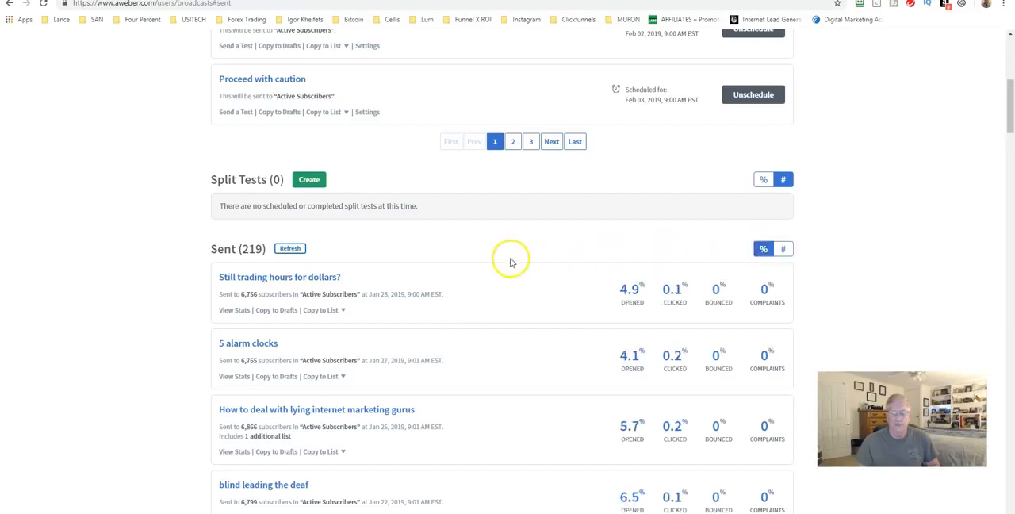
{"action": "scroll", "coordinate": [586, 309], "scroll_direction": "down", "scroll_amount": 1}
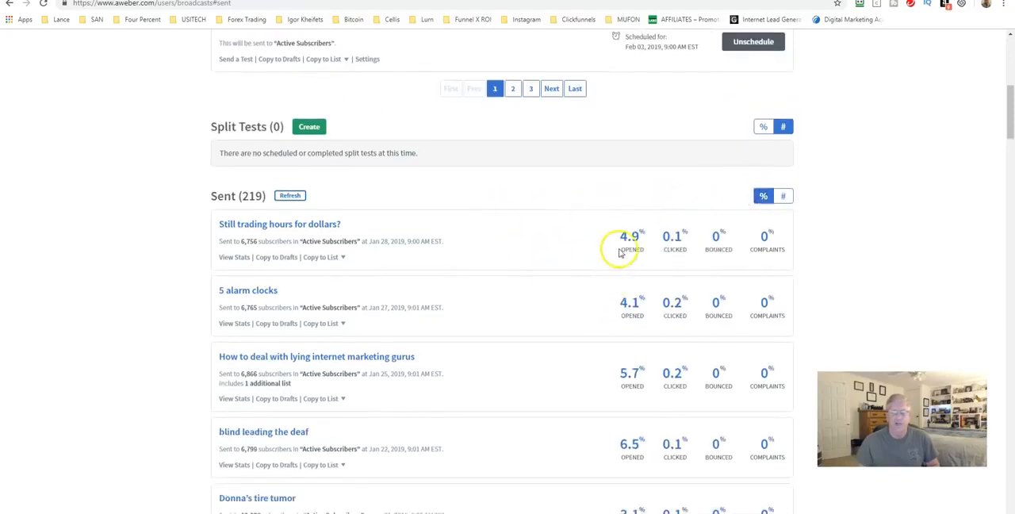
{"action": "scroll", "coordinate": [618, 261], "scroll_direction": "down", "scroll_amount": 4}
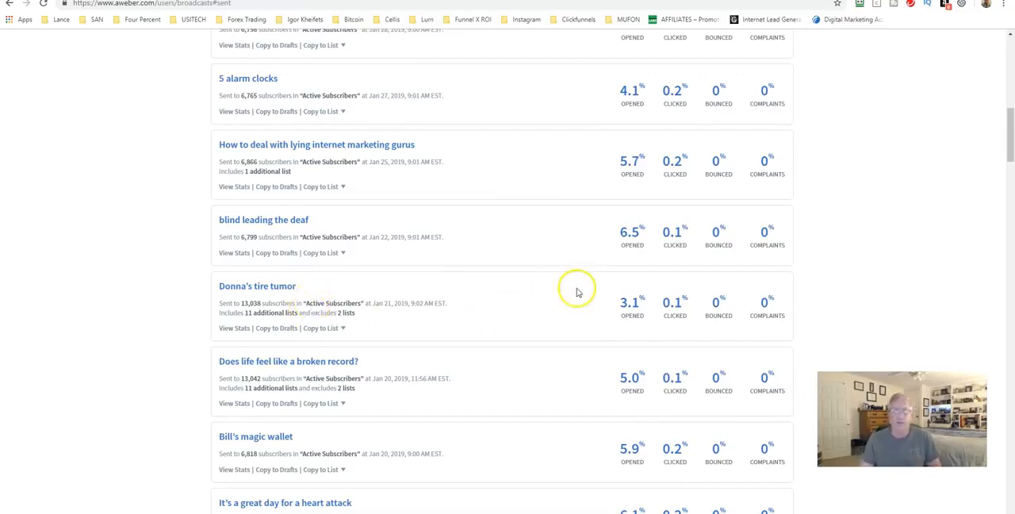
{"action": "scroll", "coordinate": [574, 292], "scroll_direction": "up", "scroll_amount": 15}
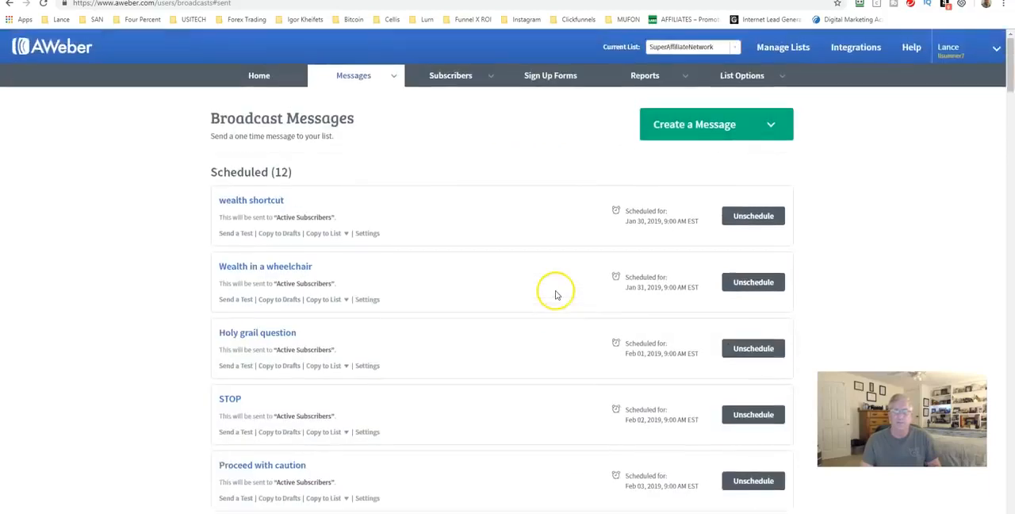
Step: Open the list management page and start setting up a new list
{"action": "mouse_move", "coordinate": [738, 79]}
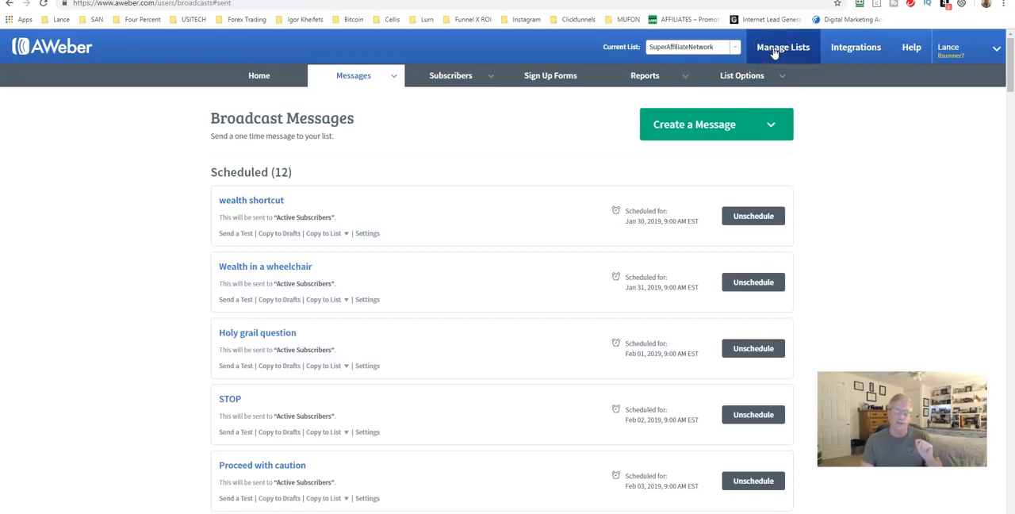
{"action": "left_click", "coordinate": [774, 49]}
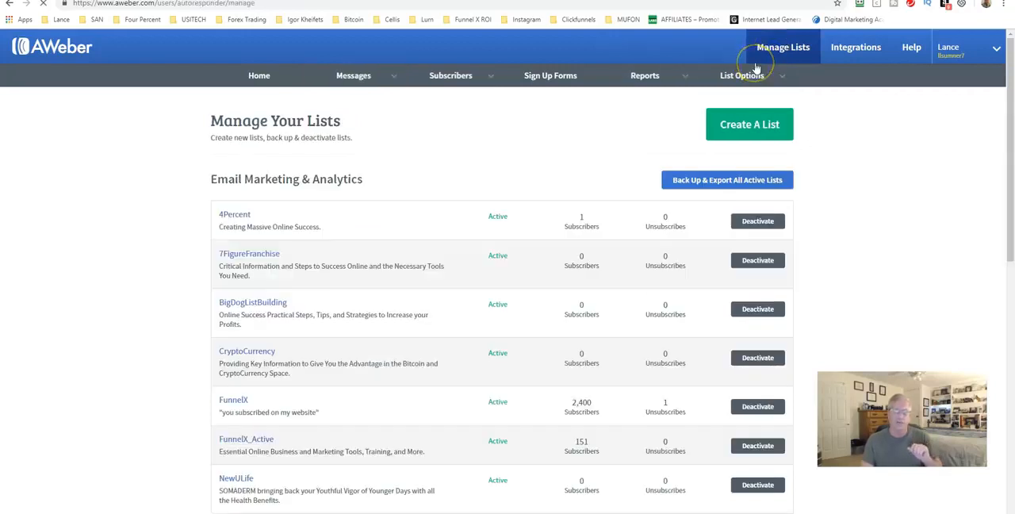
{"action": "left_click", "coordinate": [735, 123]}
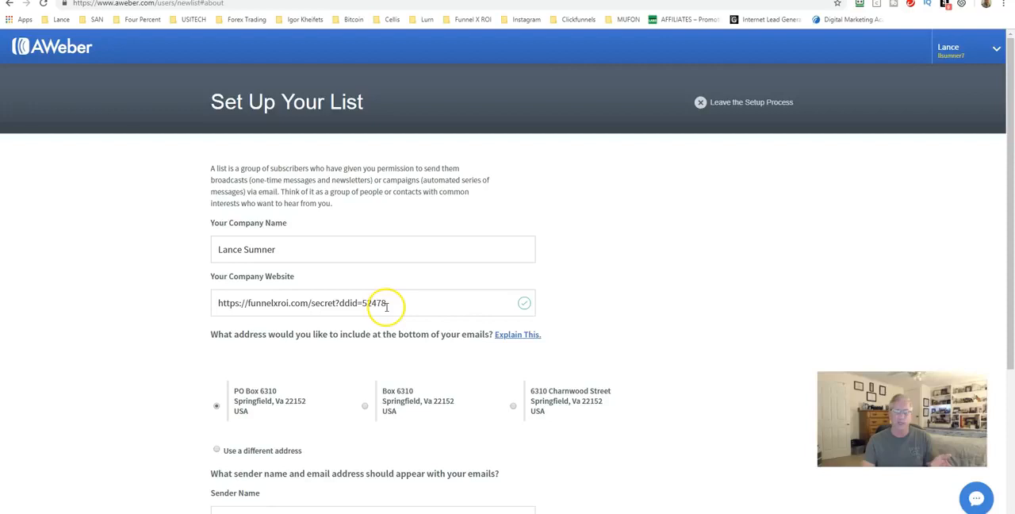
Step: Review the new list's company name, website, mailing address, sender name and sender email
{"action": "scroll", "coordinate": [391, 307], "scroll_direction": "down", "scroll_amount": 3}
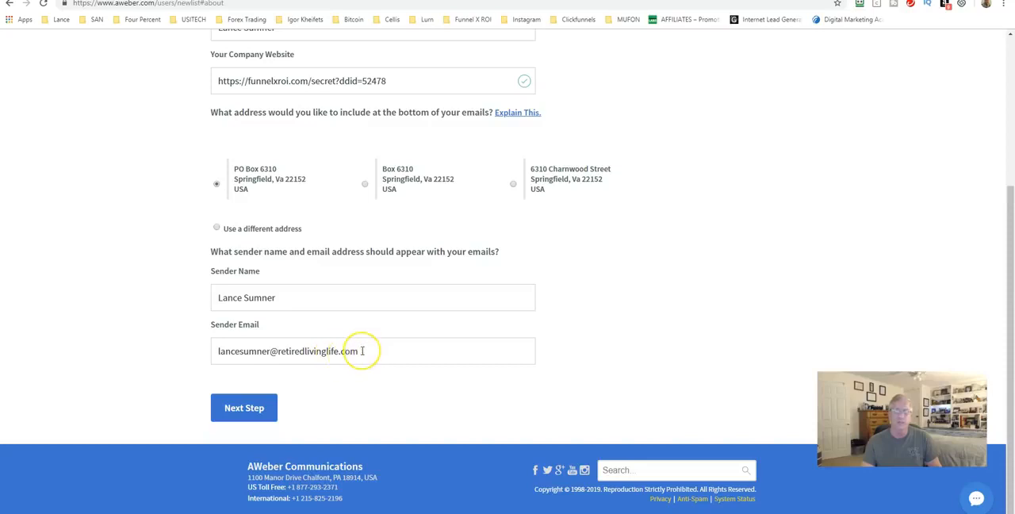
{"action": "left_click_drag", "start_coordinate": [363, 351], "coordinate": [219, 349]}
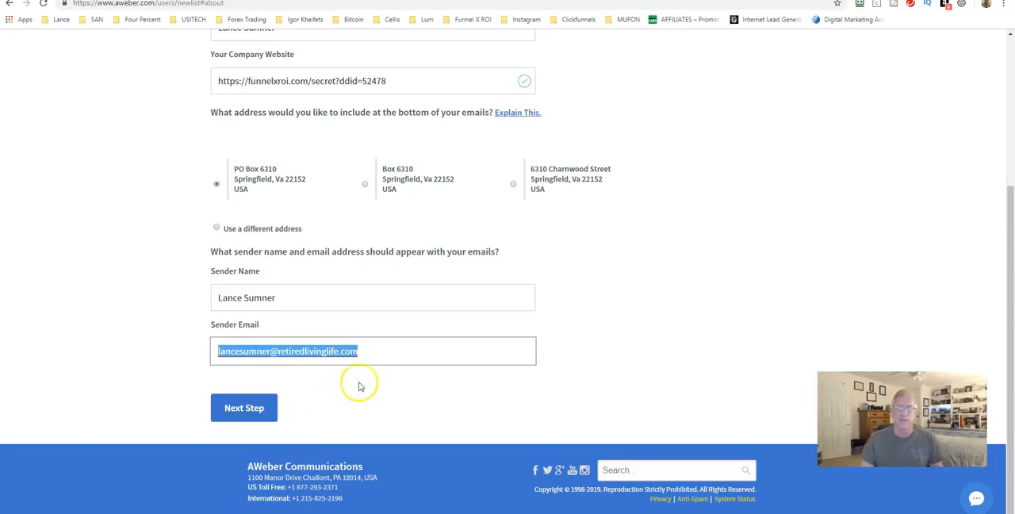
{"action": "left_click", "coordinate": [592, 373]}
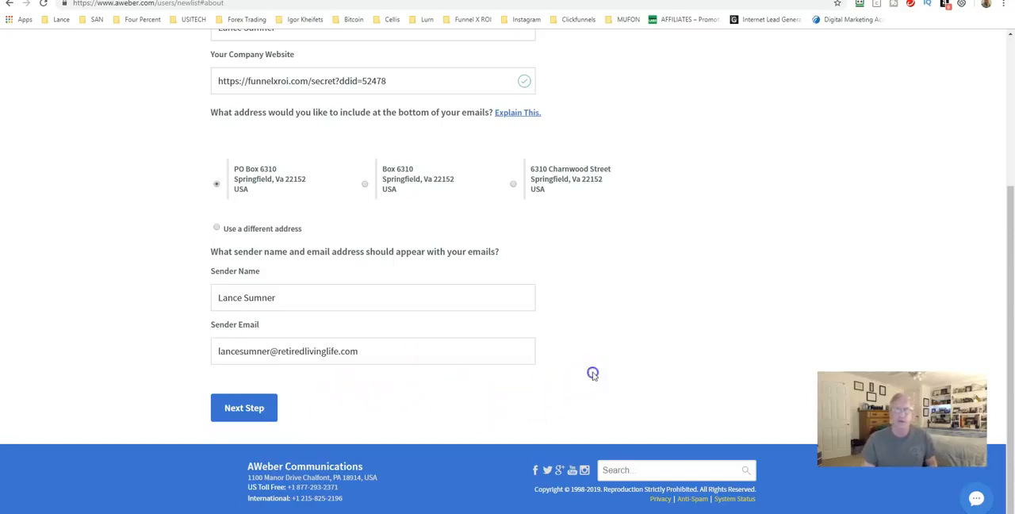
{"action": "scroll", "coordinate": [564, 316], "scroll_direction": "up", "scroll_amount": 1}
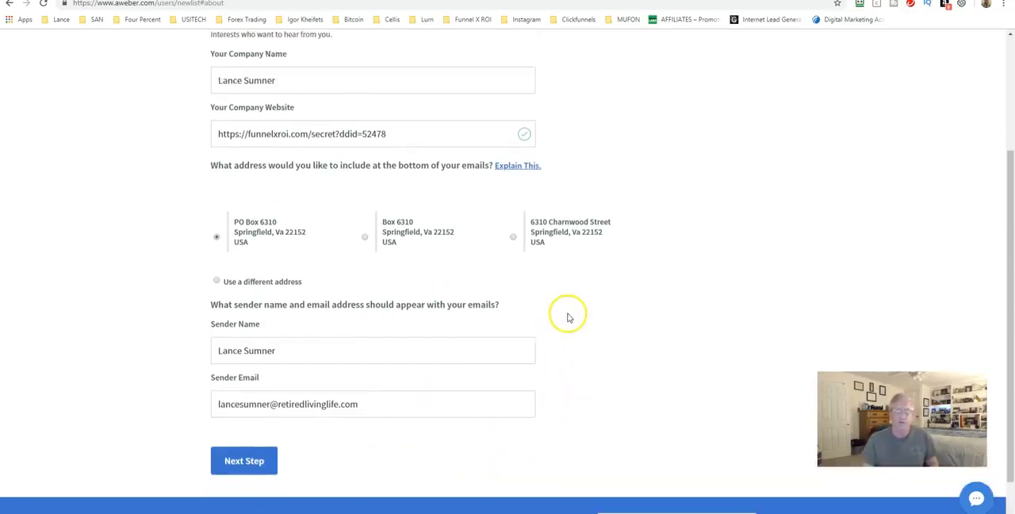
{"action": "scroll", "coordinate": [568, 320], "scroll_direction": "up", "scroll_amount": 3}
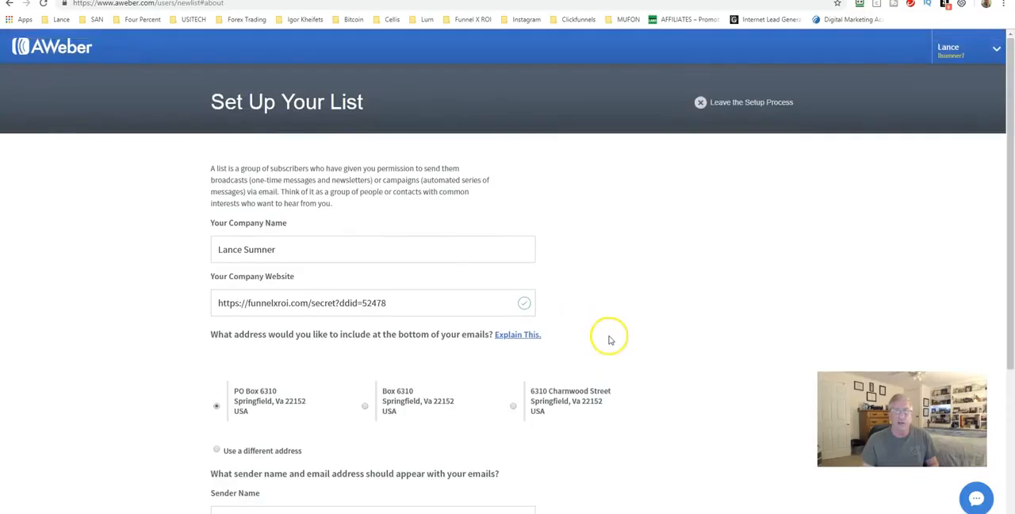
{"action": "scroll", "coordinate": [567, 316], "scroll_direction": "down", "scroll_amount": 2}
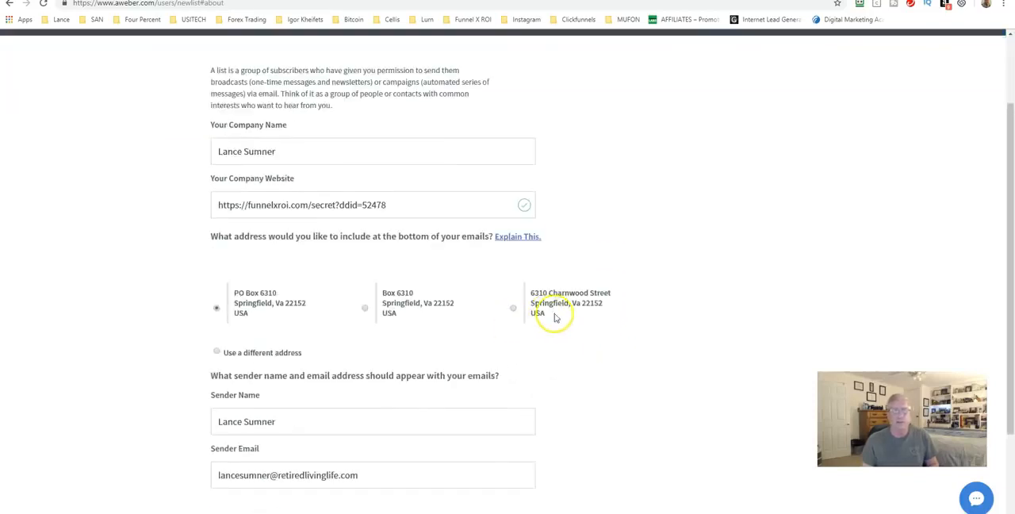
{"action": "scroll", "coordinate": [555, 317], "scroll_direction": "down", "scroll_amount": 2}
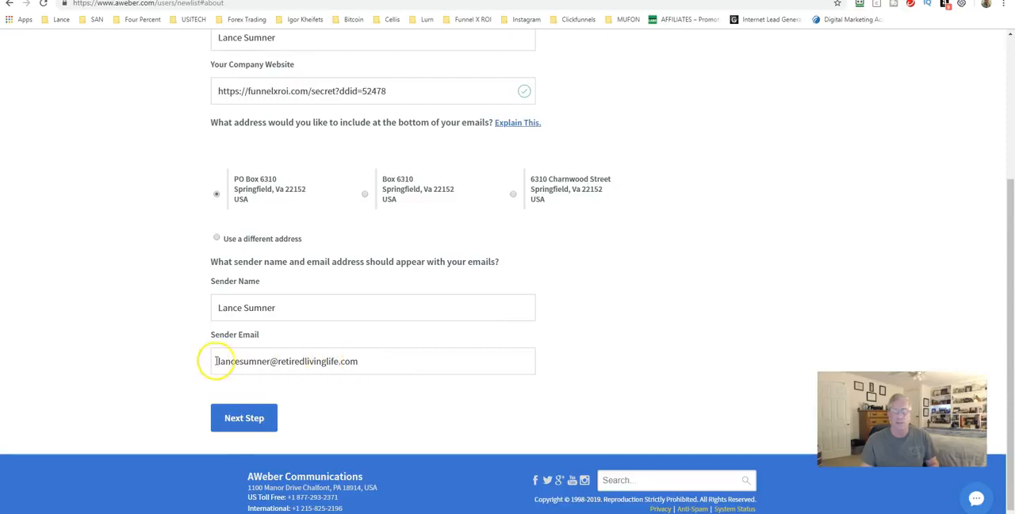
{"action": "scroll", "coordinate": [270, 358], "scroll_direction": "up", "scroll_amount": 4}
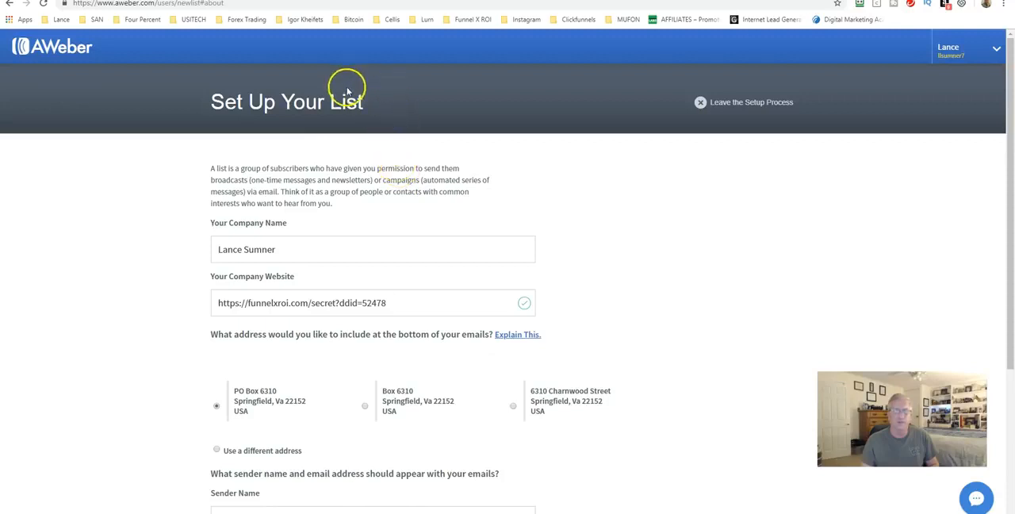
{"action": "scroll", "coordinate": [410, 190], "scroll_direction": "down", "scroll_amount": 4}
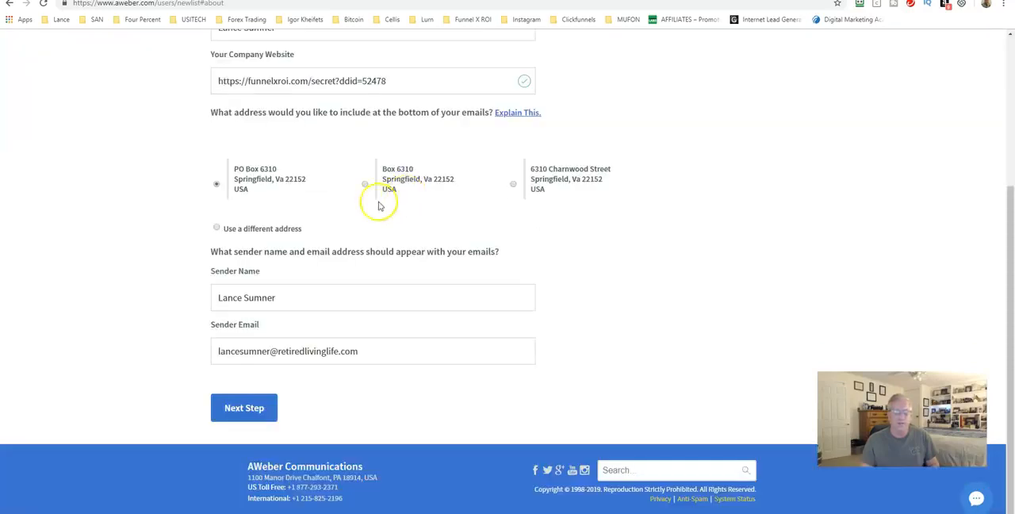
Step: Accept the prefilled company and sender details, and name the list with the owner's first name followed by "Test"
{"action": "left_click", "coordinate": [249, 412]}
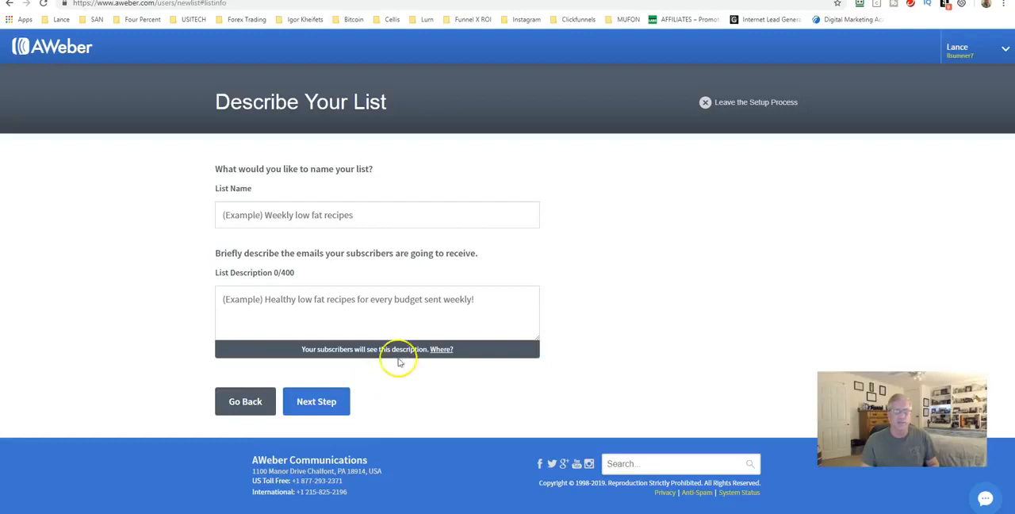
{"action": "left_click", "coordinate": [223, 212]}
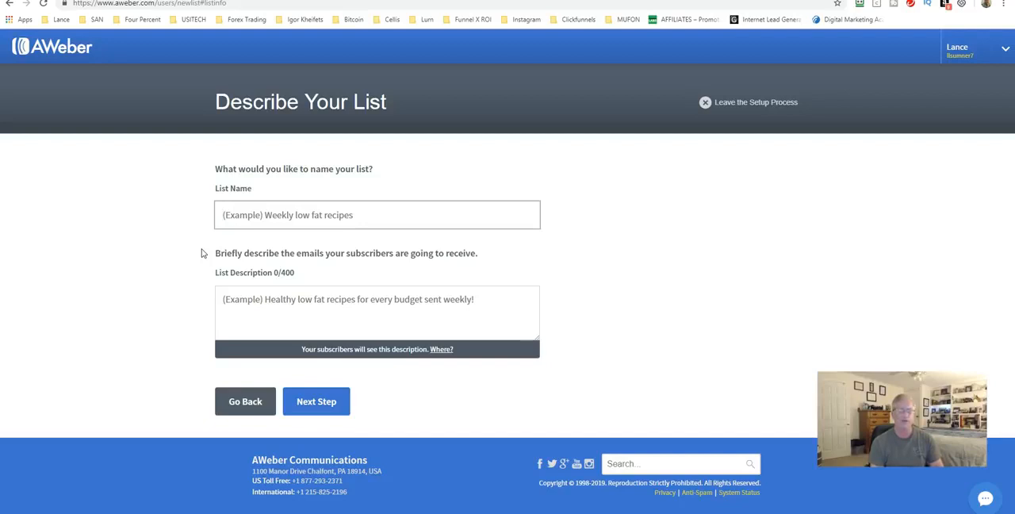
{"action": "type", "text": "LanceTest"}
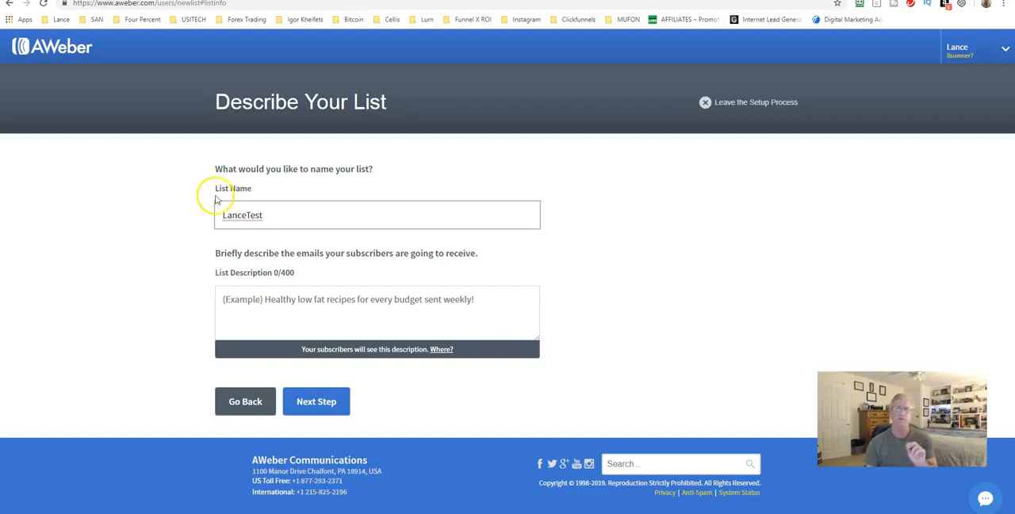
{"action": "left_click", "coordinate": [263, 216]}
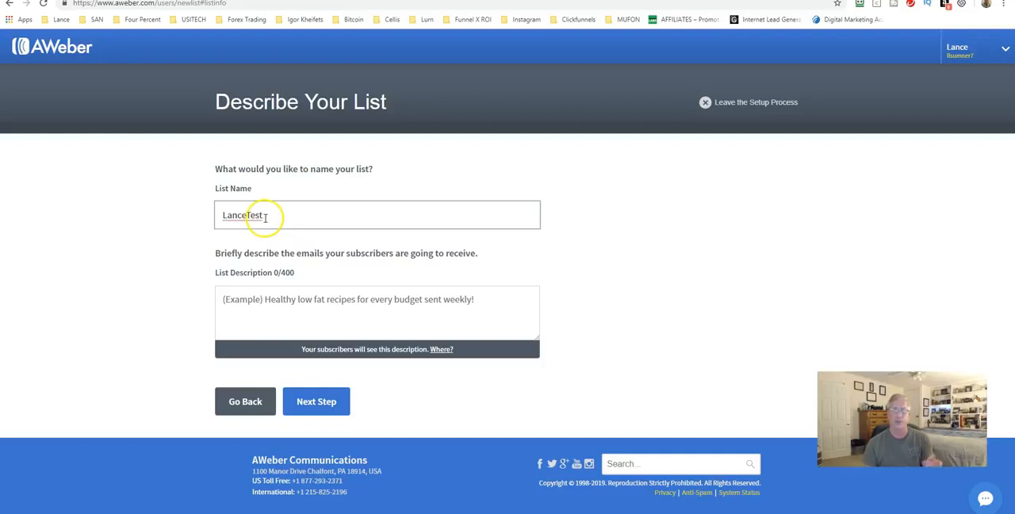
Step: Enter "Test" as the list description and continue to the confirmation message
{"action": "left_click", "coordinate": [238, 311]}
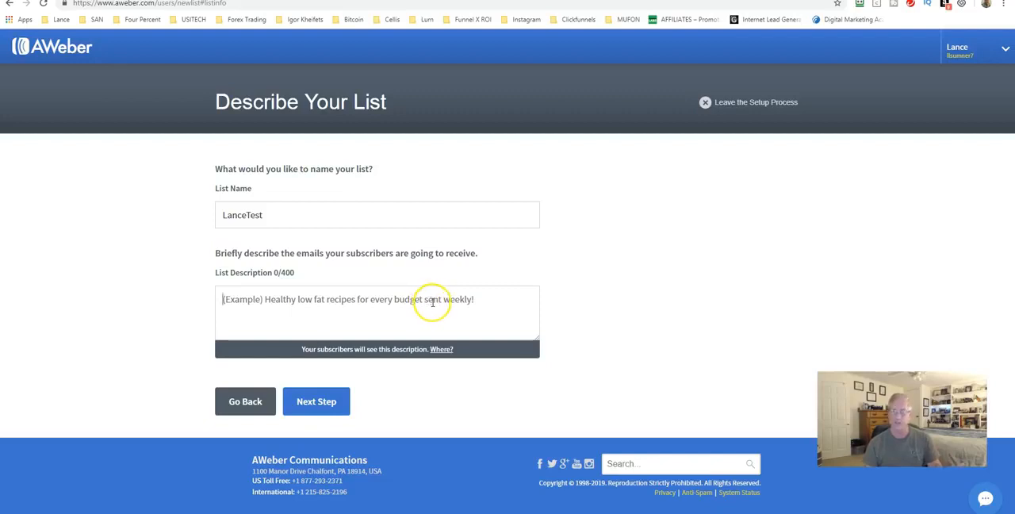
{"action": "left_click", "coordinate": [316, 402]}
{"action": "left_click", "coordinate": [310, 316]}
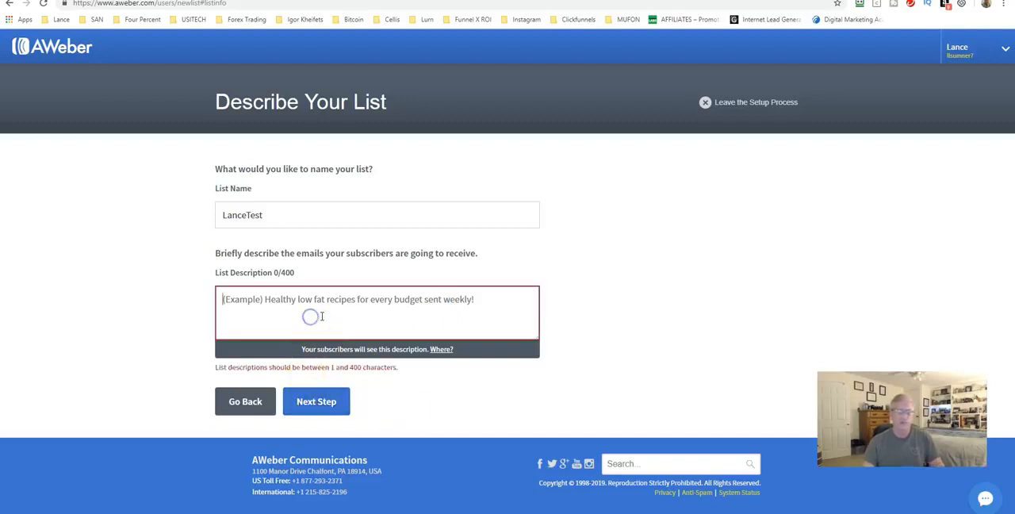
{"action": "type", "text": "Test"}
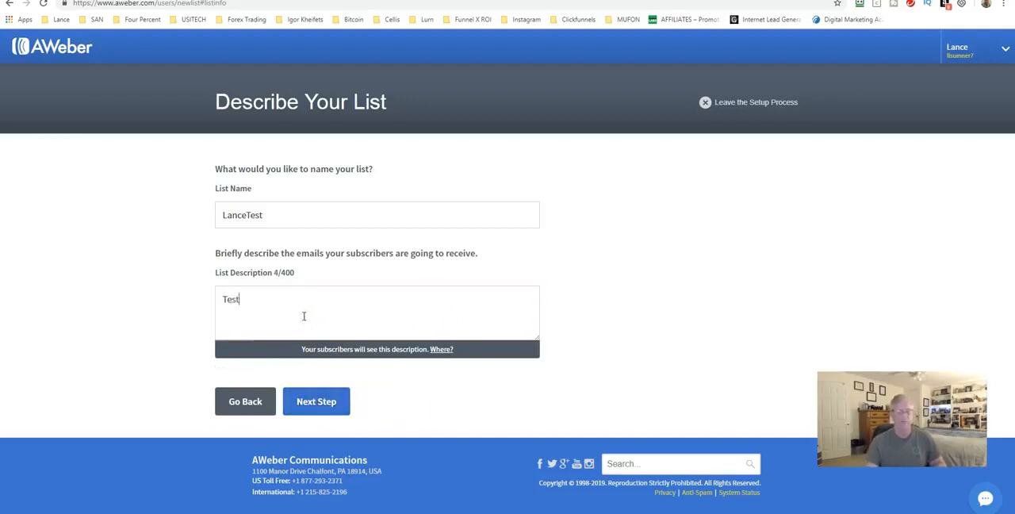
{"action": "left_click", "coordinate": [316, 401]}
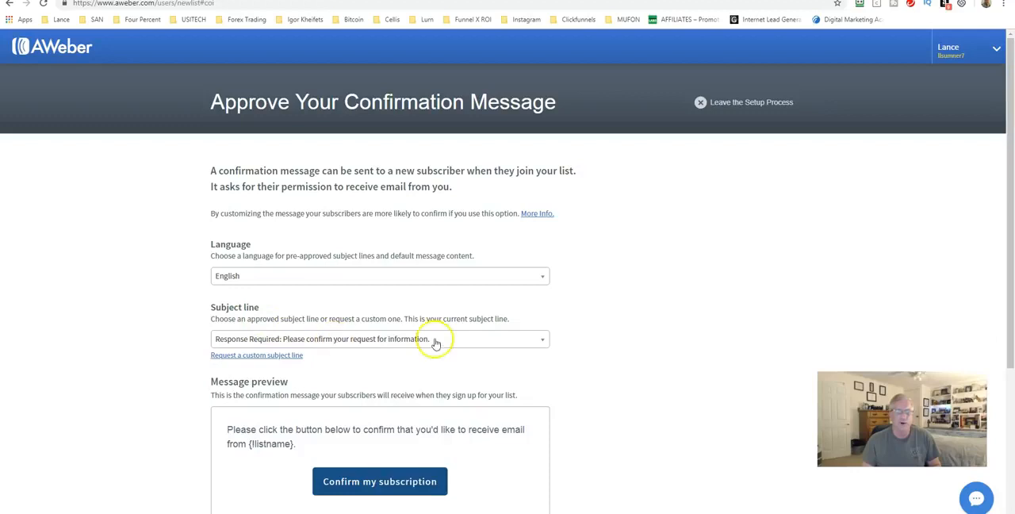
Step: Look through the approved subject lines for the confirmation message and review the message preview
{"action": "left_click", "coordinate": [463, 341]}
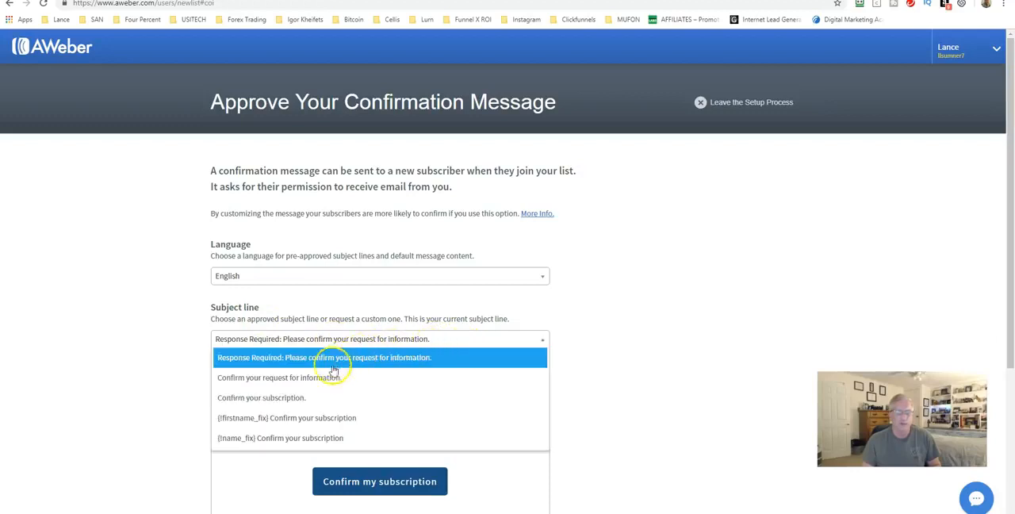
{"action": "left_click", "coordinate": [294, 344]}
{"action": "scroll", "coordinate": [379, 325], "scroll_direction": "down", "scroll_amount": 2}
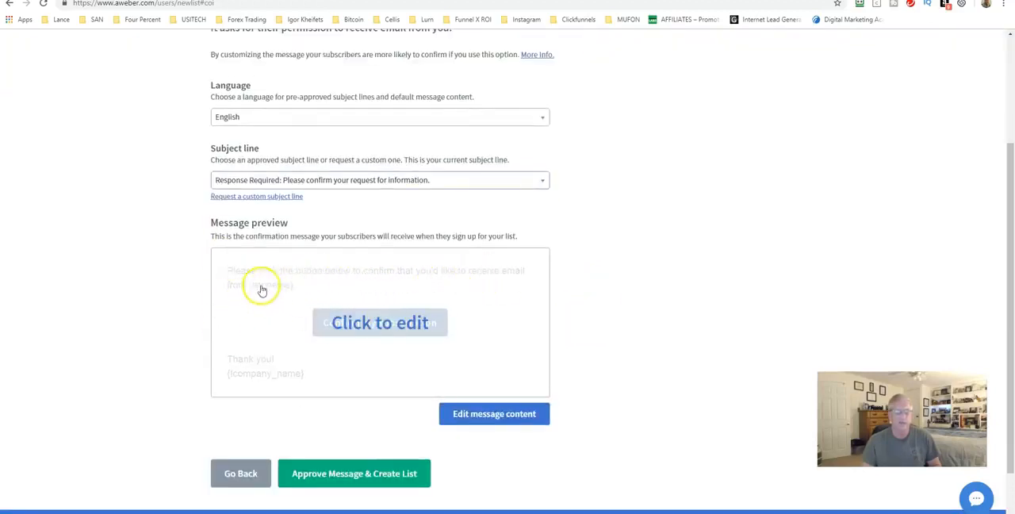
{"action": "scroll", "coordinate": [262, 289], "scroll_direction": "down", "scroll_amount": 1}
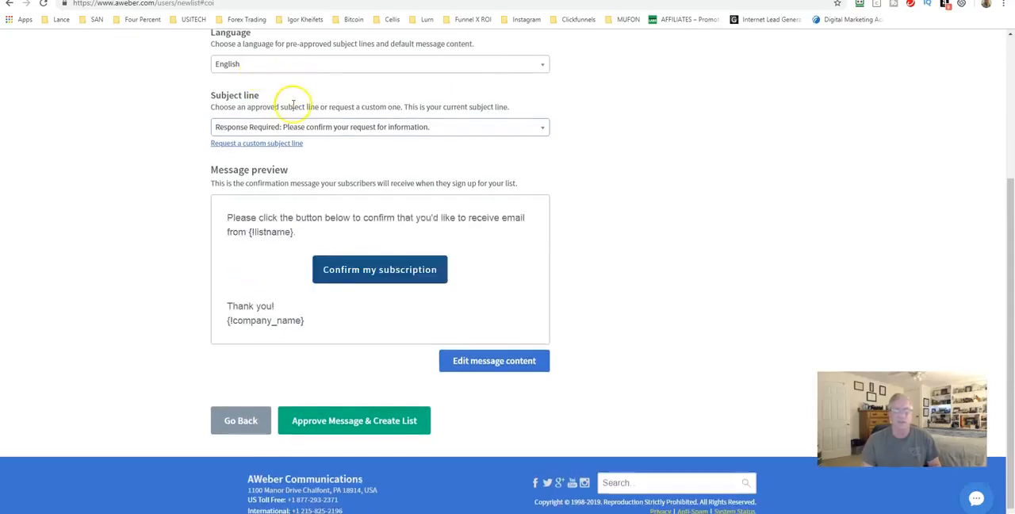
{"action": "scroll", "coordinate": [238, 158], "scroll_direction": "down", "scroll_amount": 1}
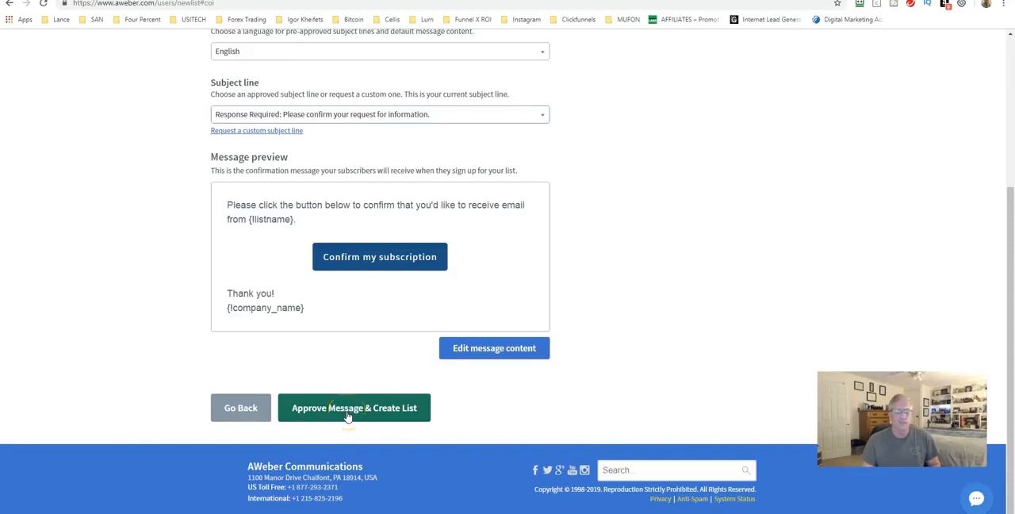
Step: Leave the list setup process and return to the account overview
{"action": "left_click", "coordinate": [328, 412]}
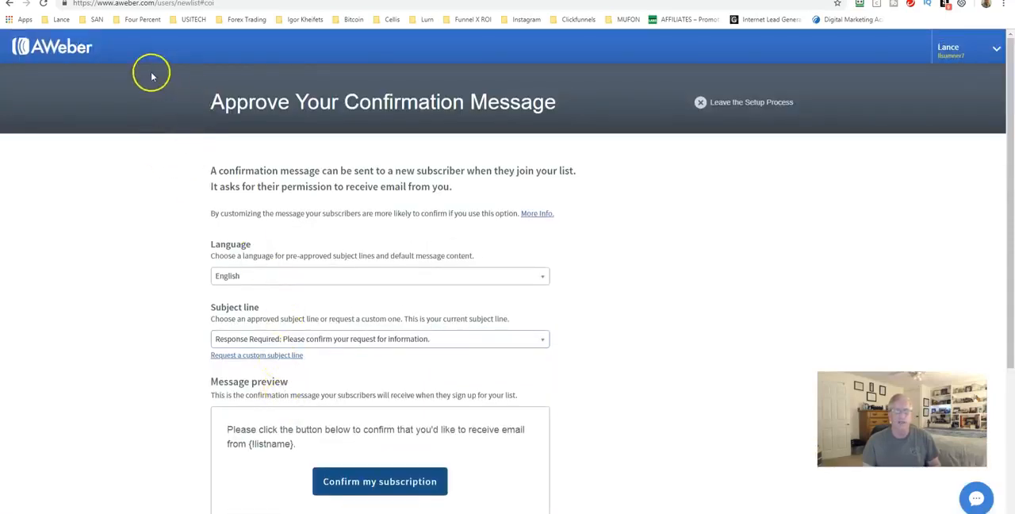
{"action": "left_click", "coordinate": [713, 106]}
{"action": "left_click", "coordinate": [398, 318]}
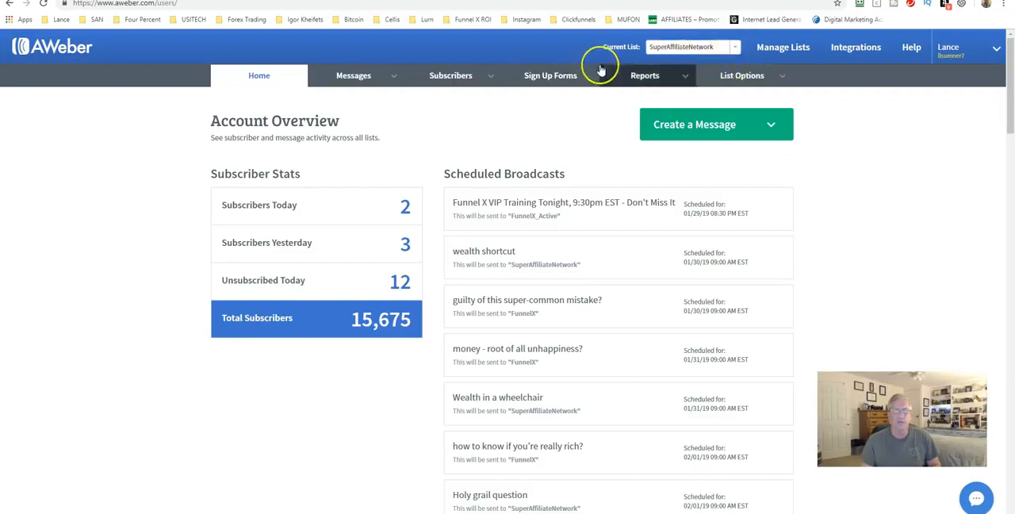
Step: Review the SuperAffiliateNetwork list's basic settings, including its description, sender details, contact address and subscriber notifications
{"action": "mouse_move", "coordinate": [725, 75]}
{"action": "left_click", "coordinate": [725, 101]}
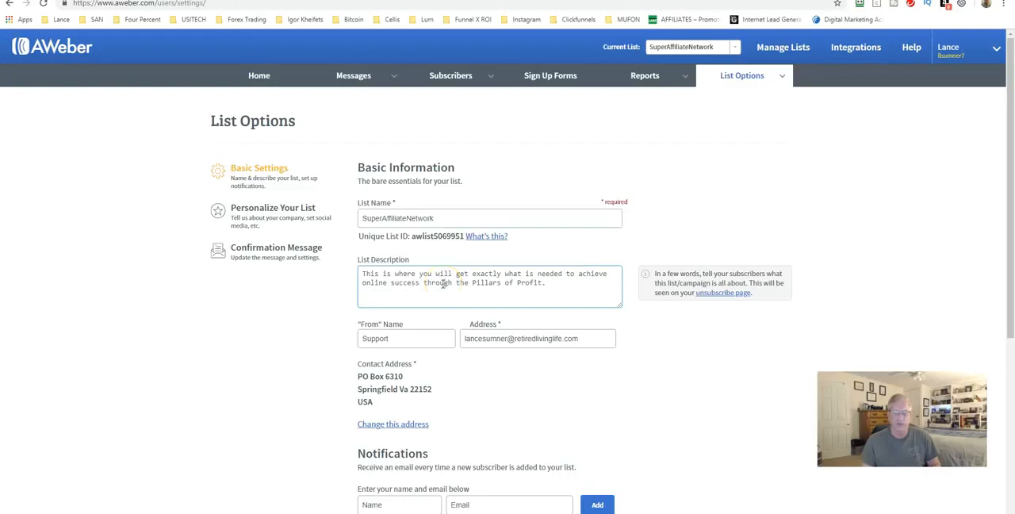
{"action": "scroll", "coordinate": [443, 283], "scroll_direction": "down", "scroll_amount": 1}
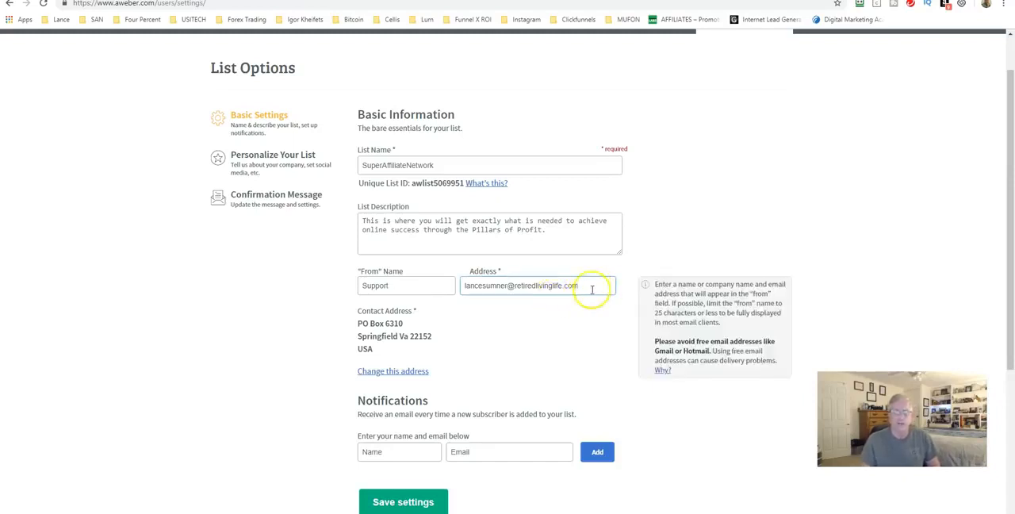
{"action": "scroll", "coordinate": [456, 296], "scroll_direction": "down", "scroll_amount": 1}
{"action": "scroll", "coordinate": [459, 290], "scroll_direction": "down", "scroll_amount": 3}
{"action": "scroll", "coordinate": [349, 238], "scroll_direction": "up", "scroll_amount": 3}
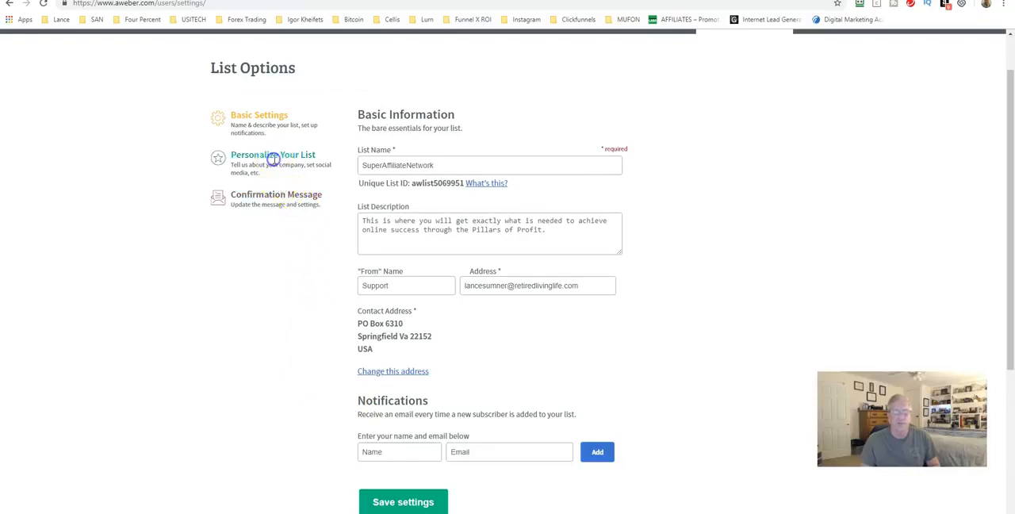
Step: Review the list's personalization options, including company branding, social media sharing, broadcast archive, unsubscribe page and global text snippets
{"action": "left_click", "coordinate": [273, 158]}
{"action": "left_click", "coordinate": [398, 204]}
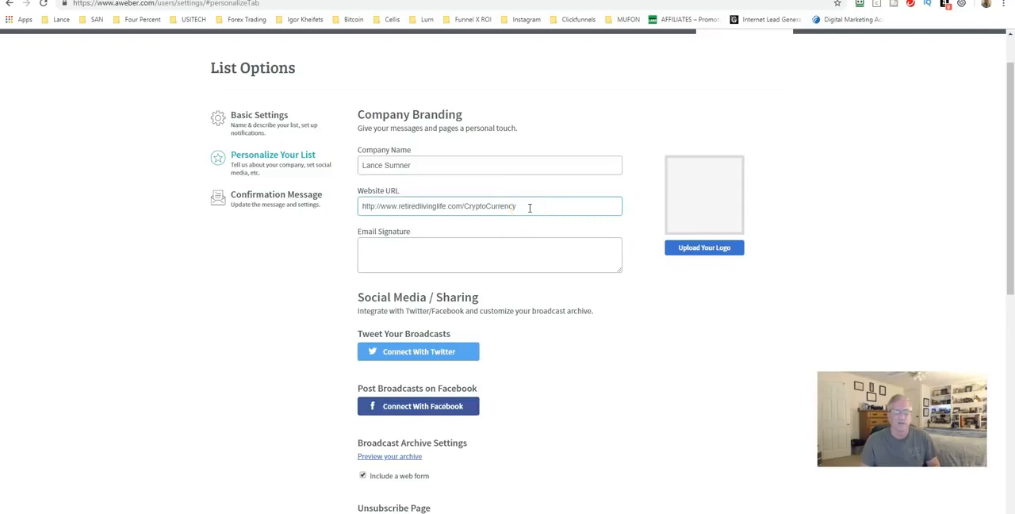
{"action": "scroll", "coordinate": [333, 229], "scroll_direction": "down", "scroll_amount": 4}
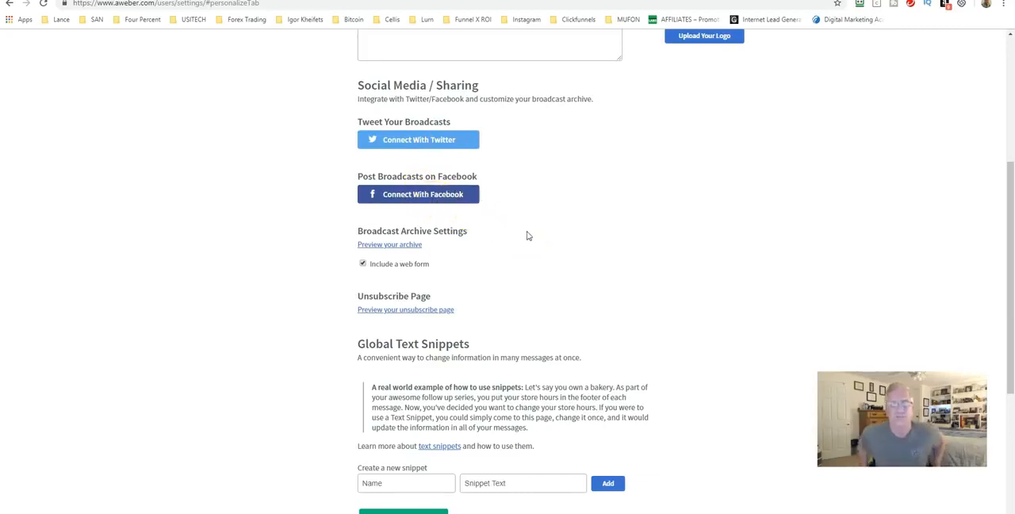
{"action": "left_click", "coordinate": [355, 133]}
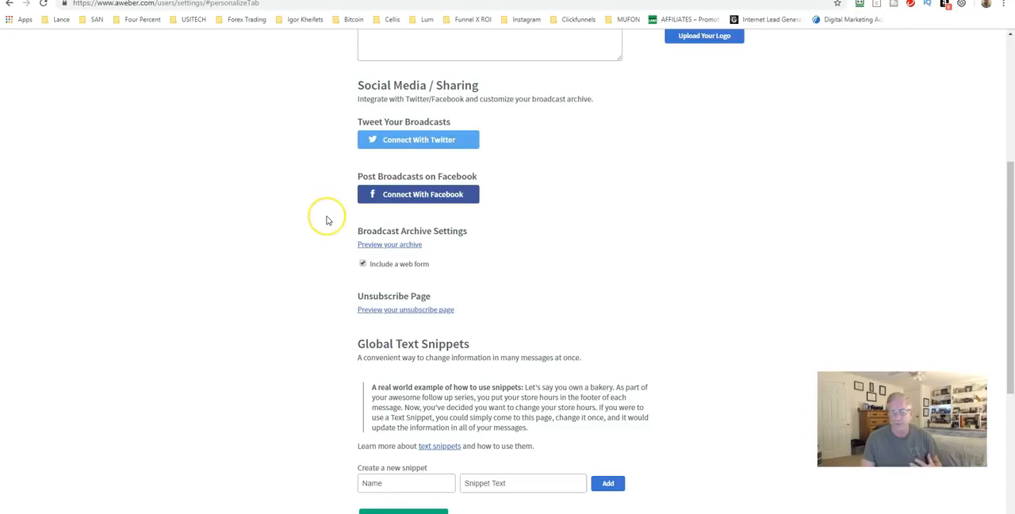
{"action": "scroll", "coordinate": [325, 216], "scroll_direction": "down", "scroll_amount": 3}
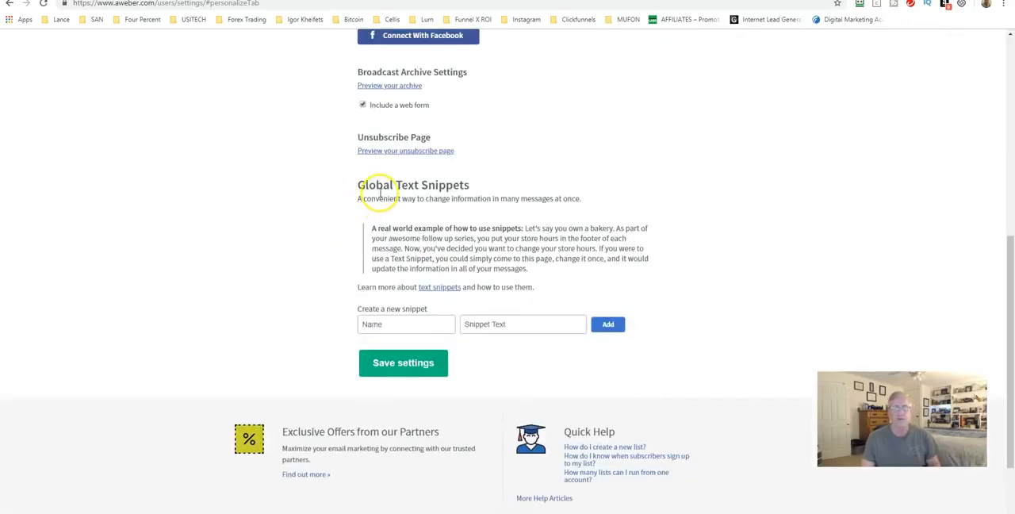
{"action": "left_click", "coordinate": [386, 320]}
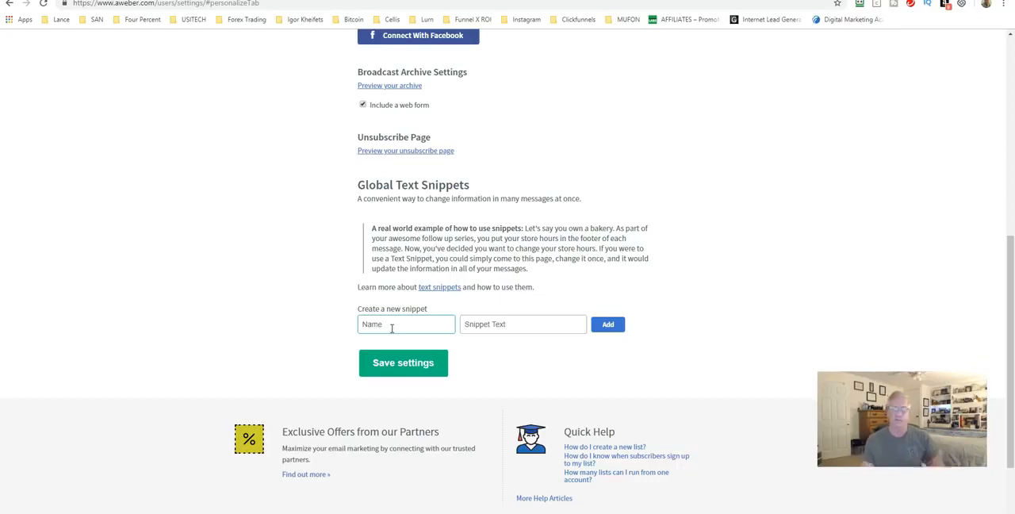
{"action": "scroll", "coordinate": [356, 317], "scroll_direction": "up", "scroll_amount": 5}
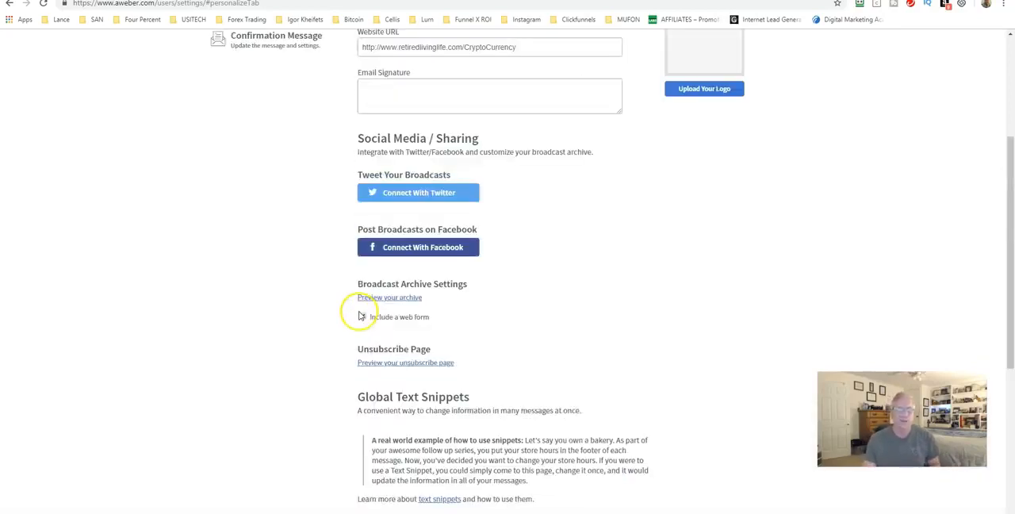
Step: Review the list's confirmation message options, including language, subject line, message preview, opt-in settings and success page
{"action": "left_click", "coordinate": [259, 203]}
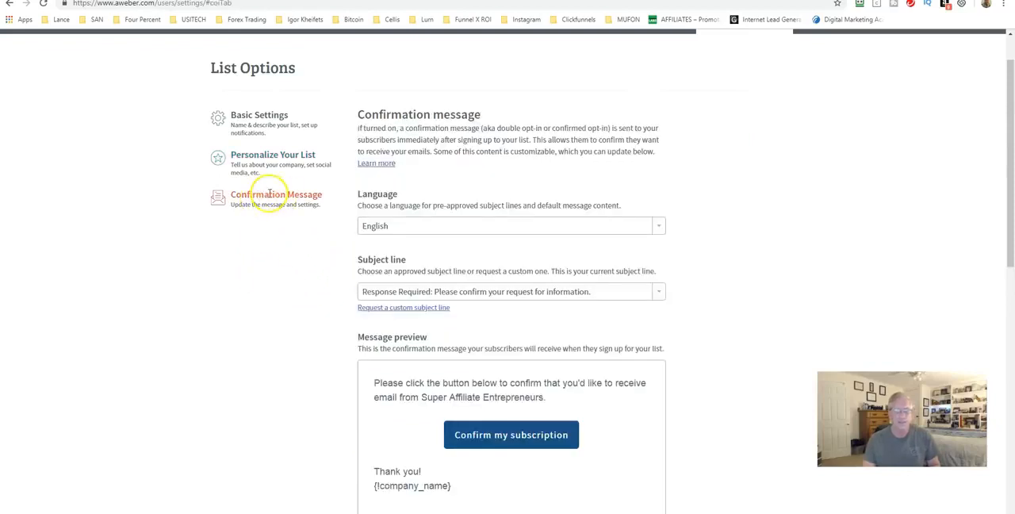
{"action": "scroll", "coordinate": [328, 198], "scroll_direction": "down", "scroll_amount": 3}
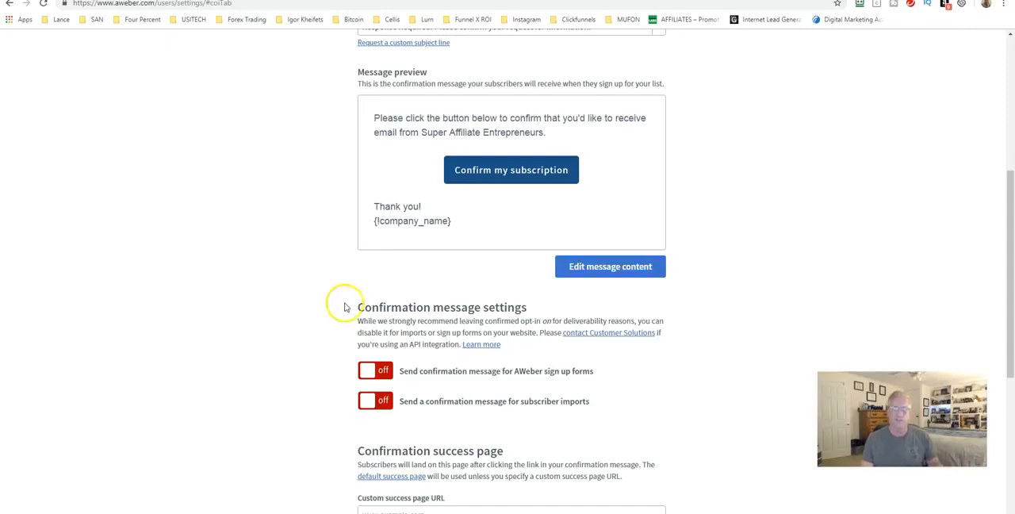
{"action": "scroll", "coordinate": [335, 287], "scroll_direction": "up", "scroll_amount": 5}
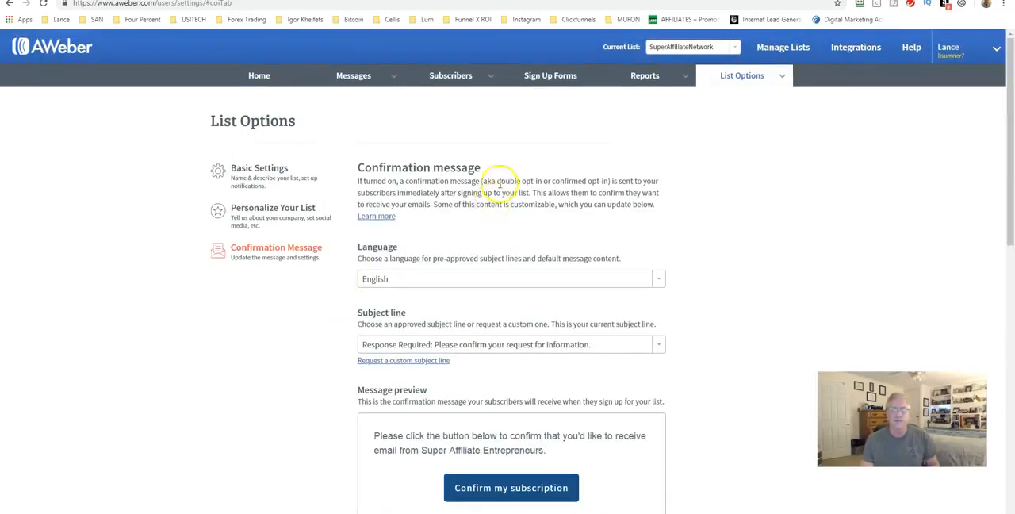